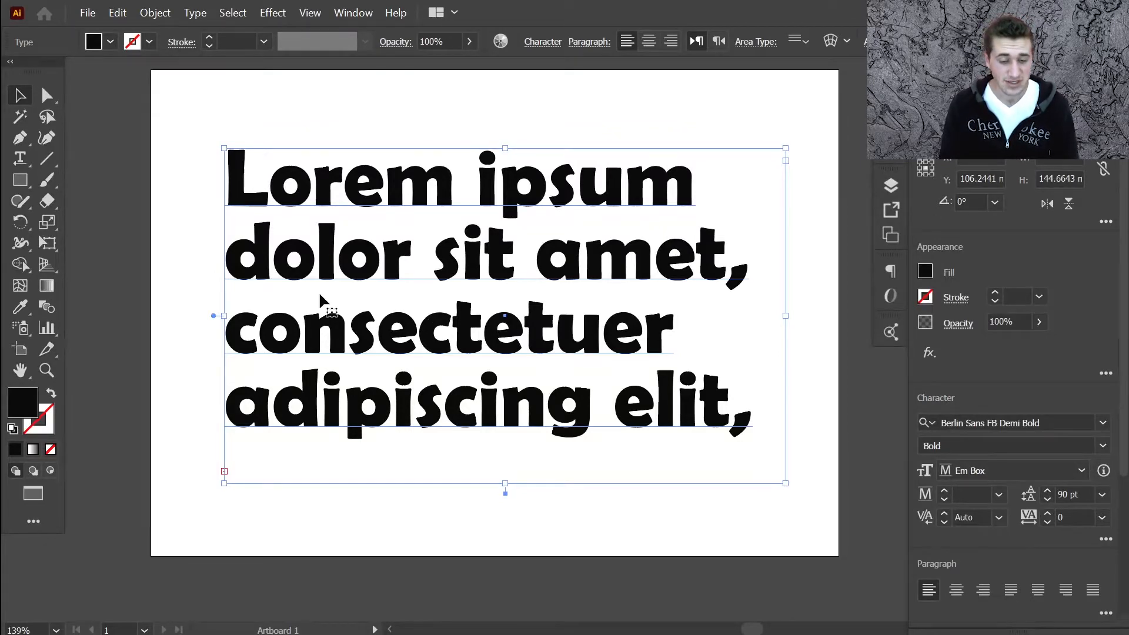
Open the Gradient panel beside the text and apply the white-to-black linear gradient to the selected live text's fill.
click(356, 7)
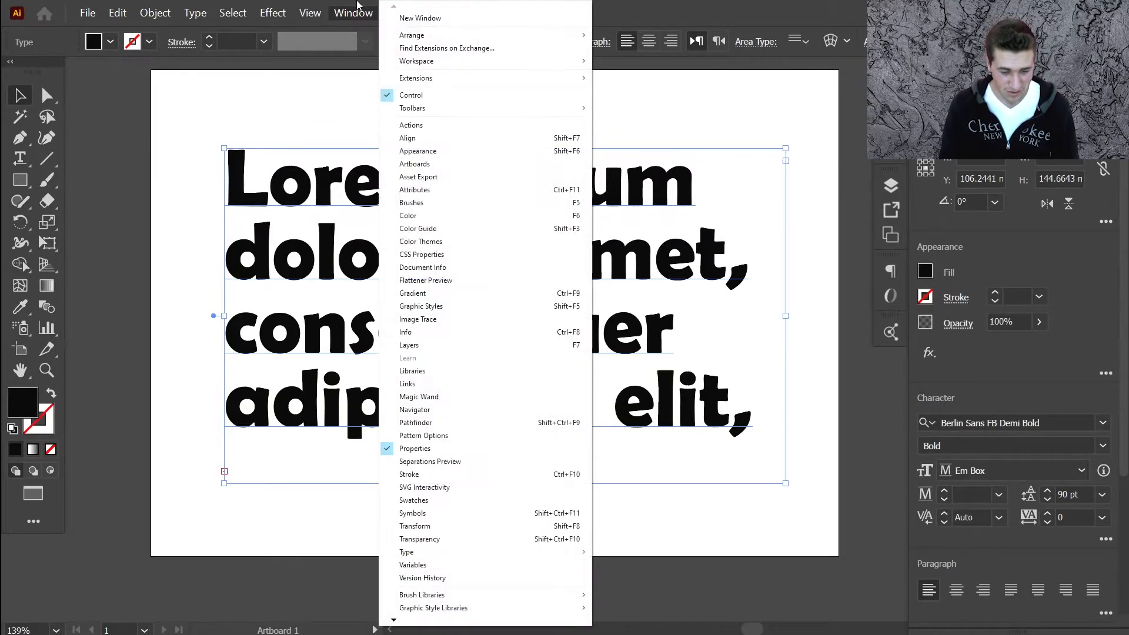
click(447, 294)
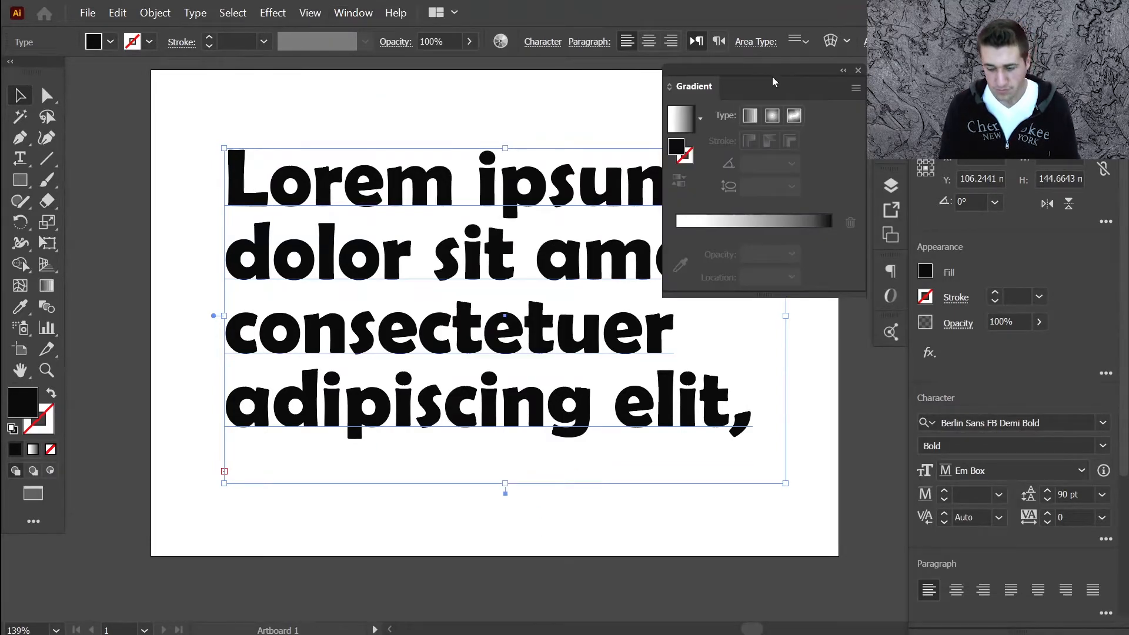
drag(773, 81, 836, 110)
scroll(513, 294, right, 3)
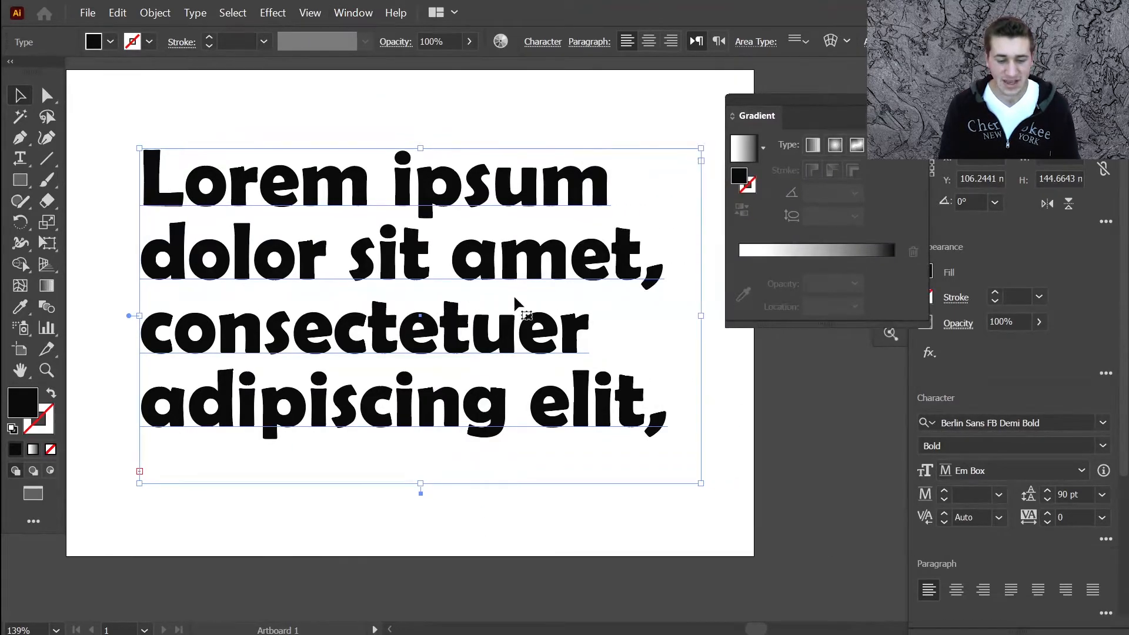
scroll(514, 299, up, 3)
scroll(513, 294, down, 5)
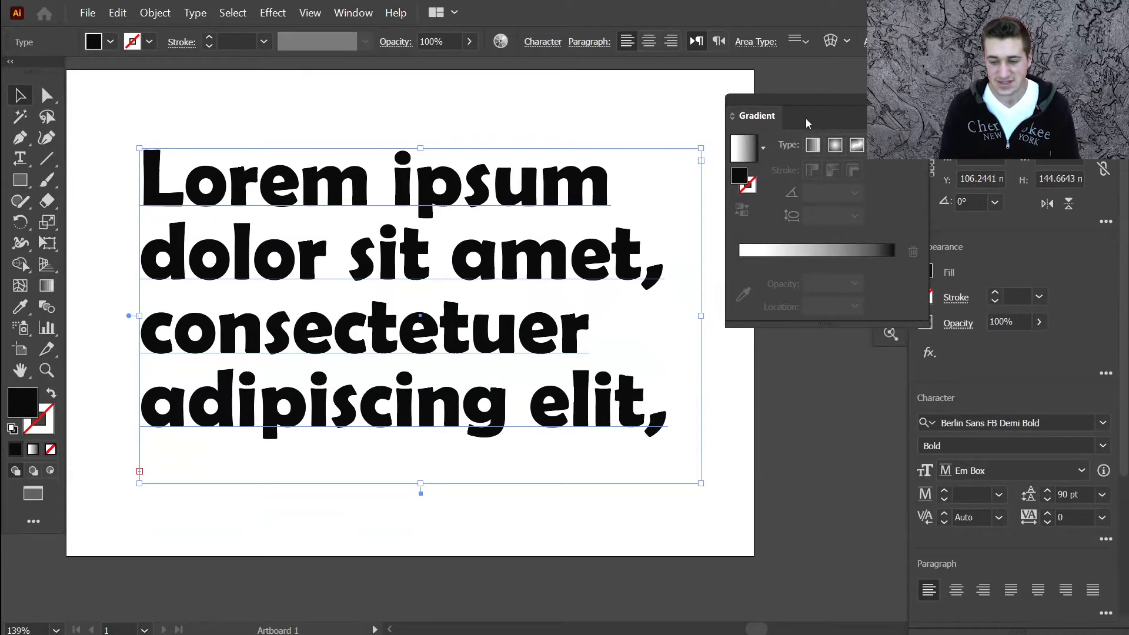
click(743, 151)
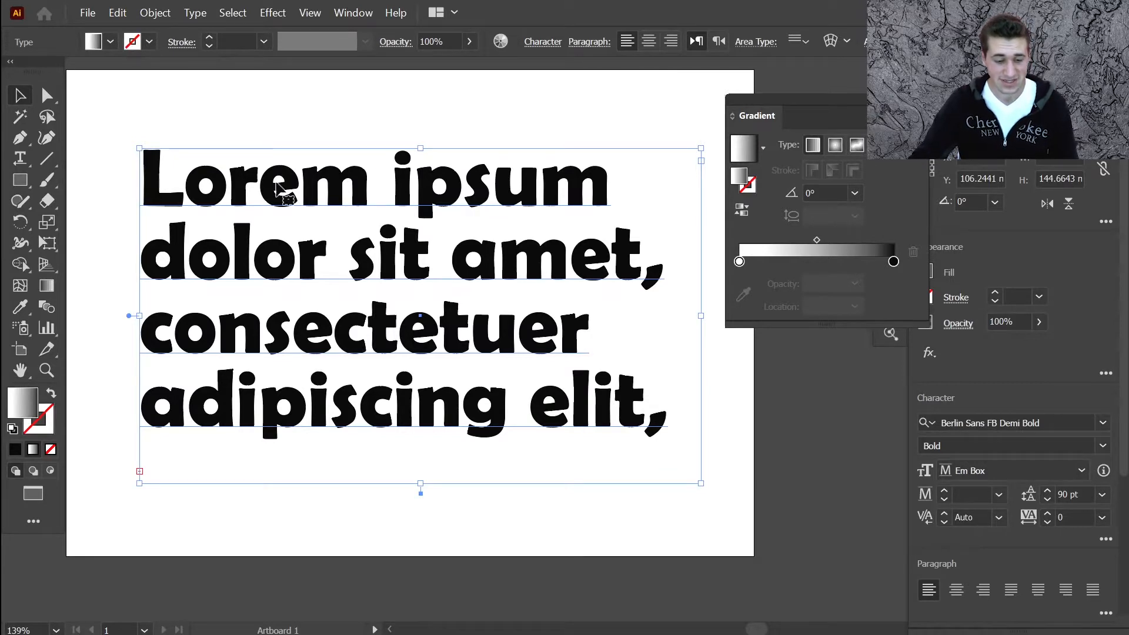
Convert the live text to outlines and fill the resulting letters with the white-to-black linear gradient.
right_click(329, 188)
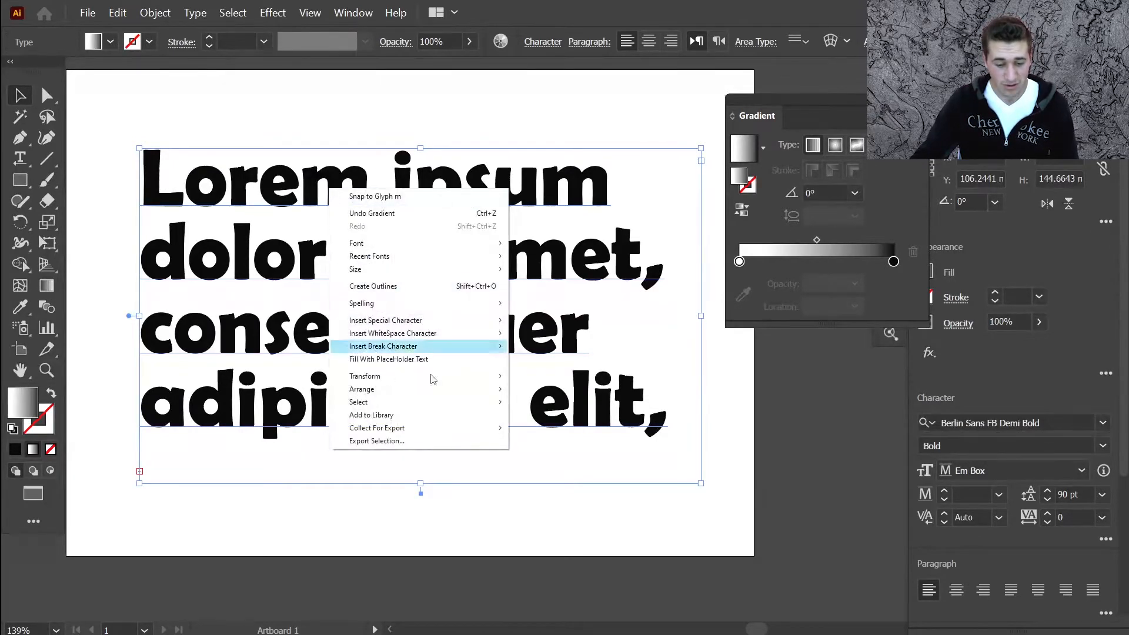
click(422, 287)
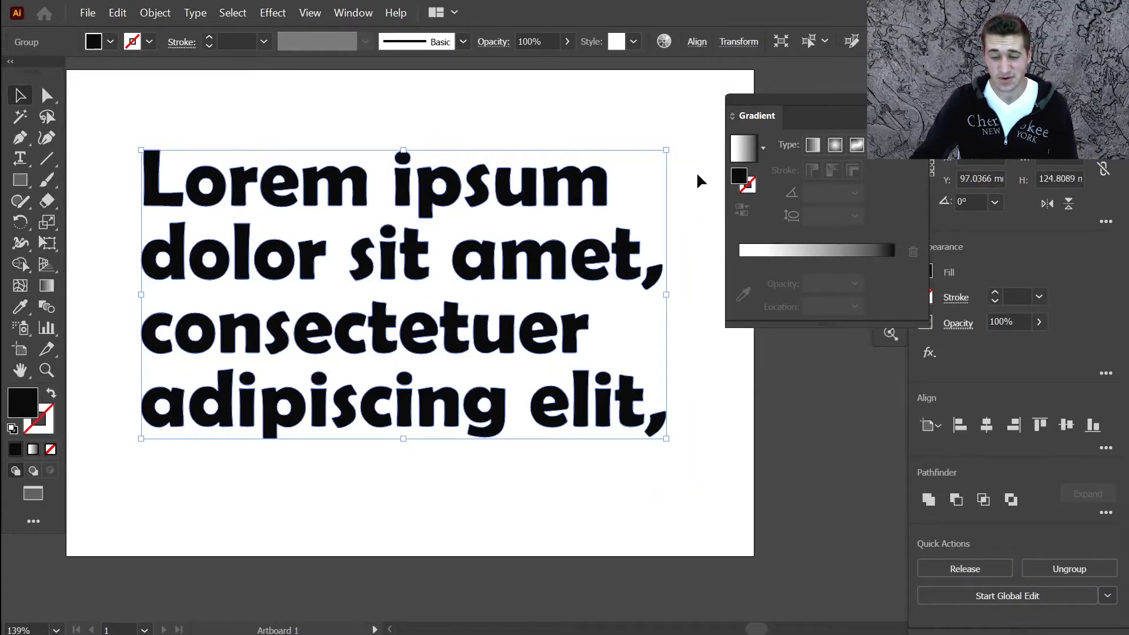
click(742, 148)
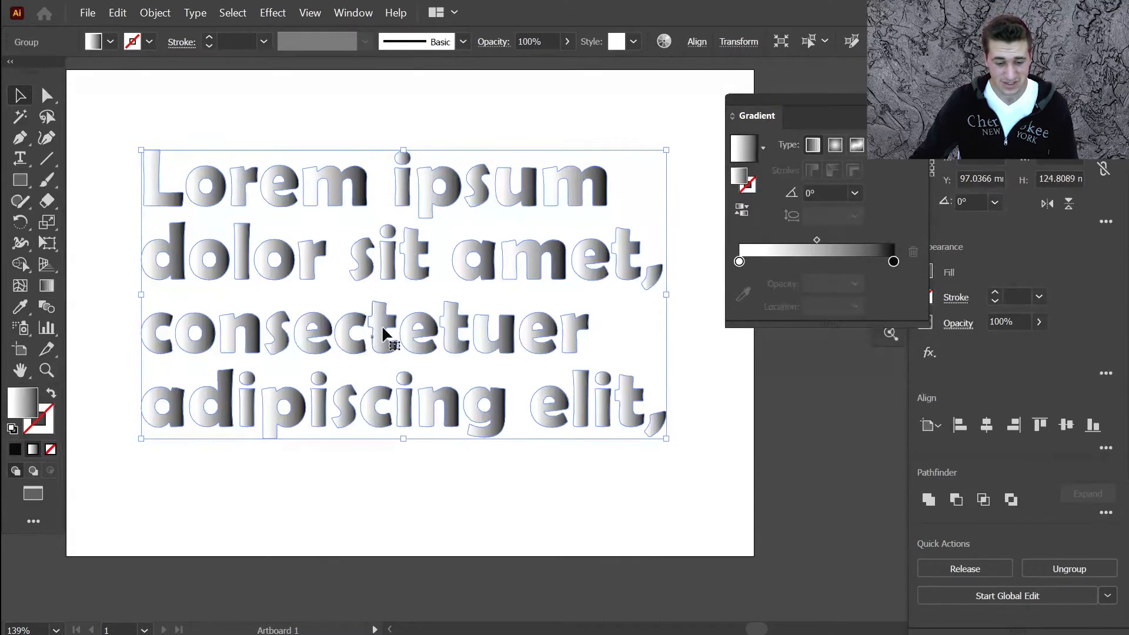
Use the Gradient tool to run one linear gradient across all outlined letters at an angle of about 3°, and deselect them.
click(48, 287)
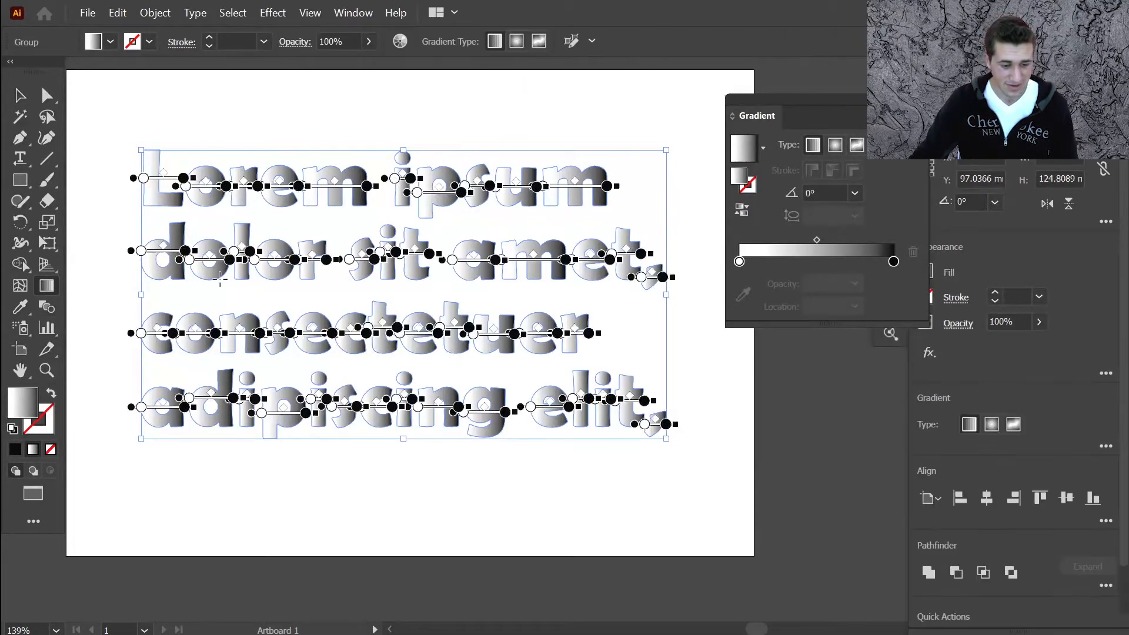
drag(176, 285, 458, 269)
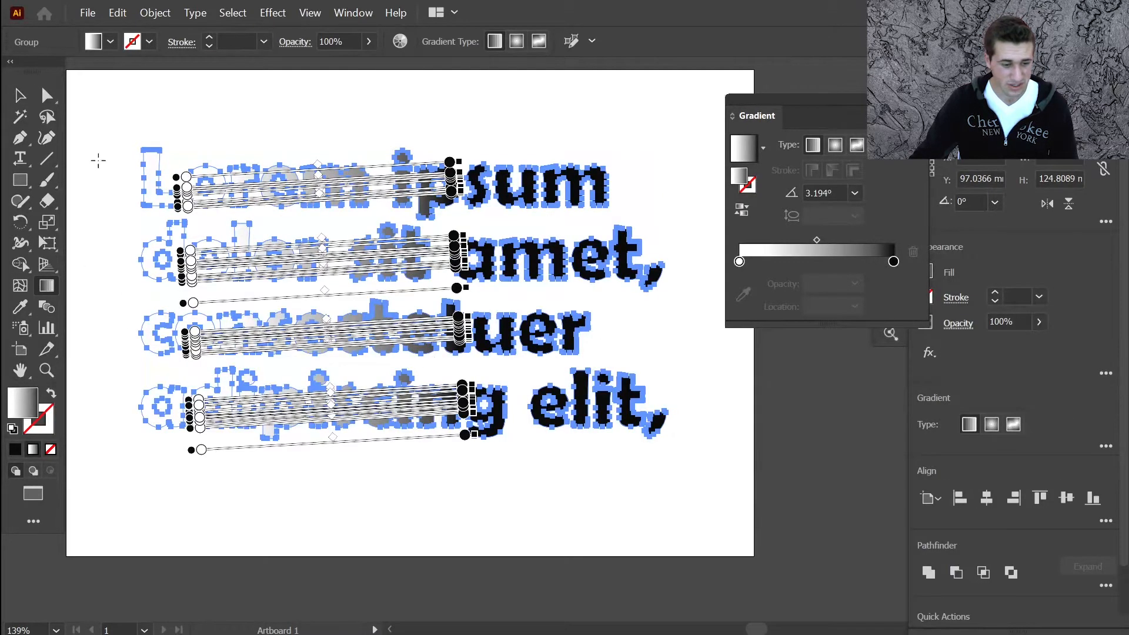
click(98, 160)
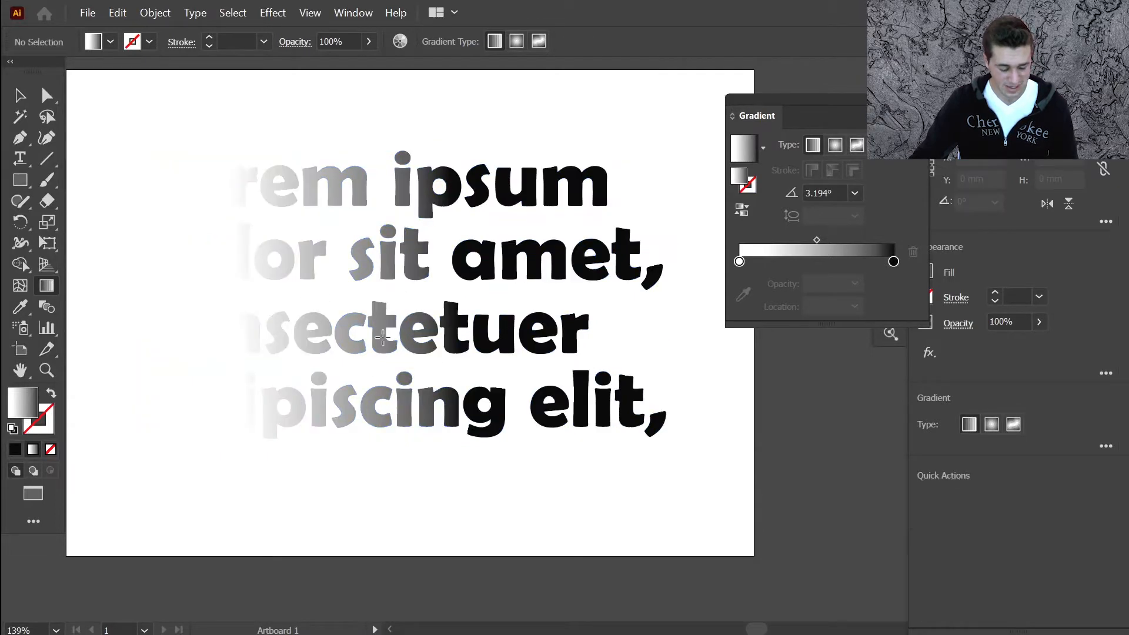
key(v)
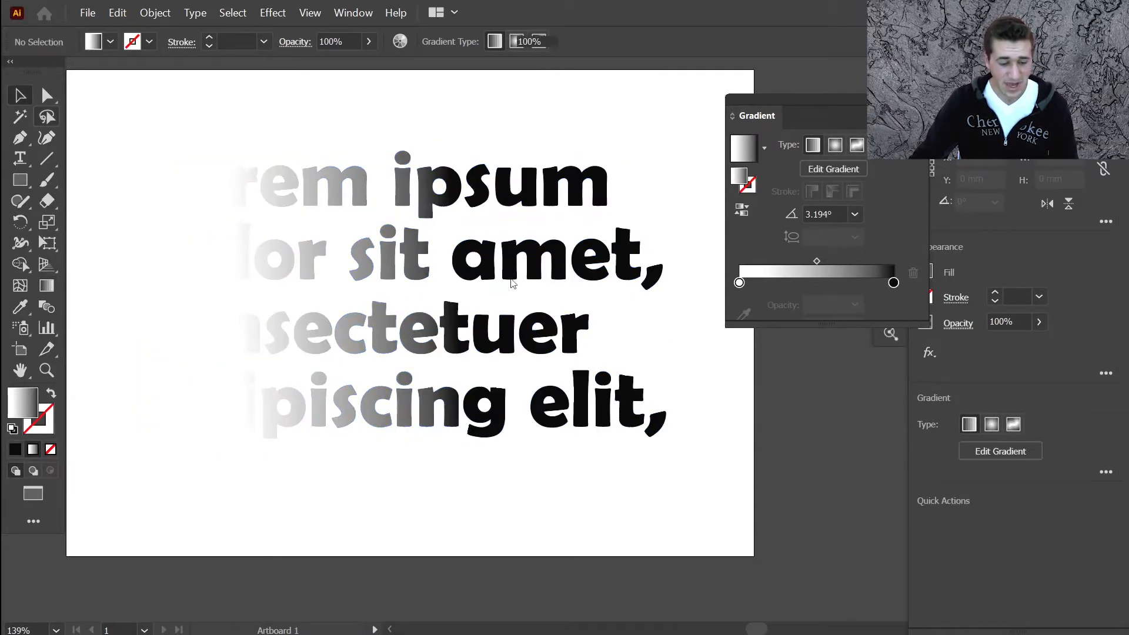
key(v)
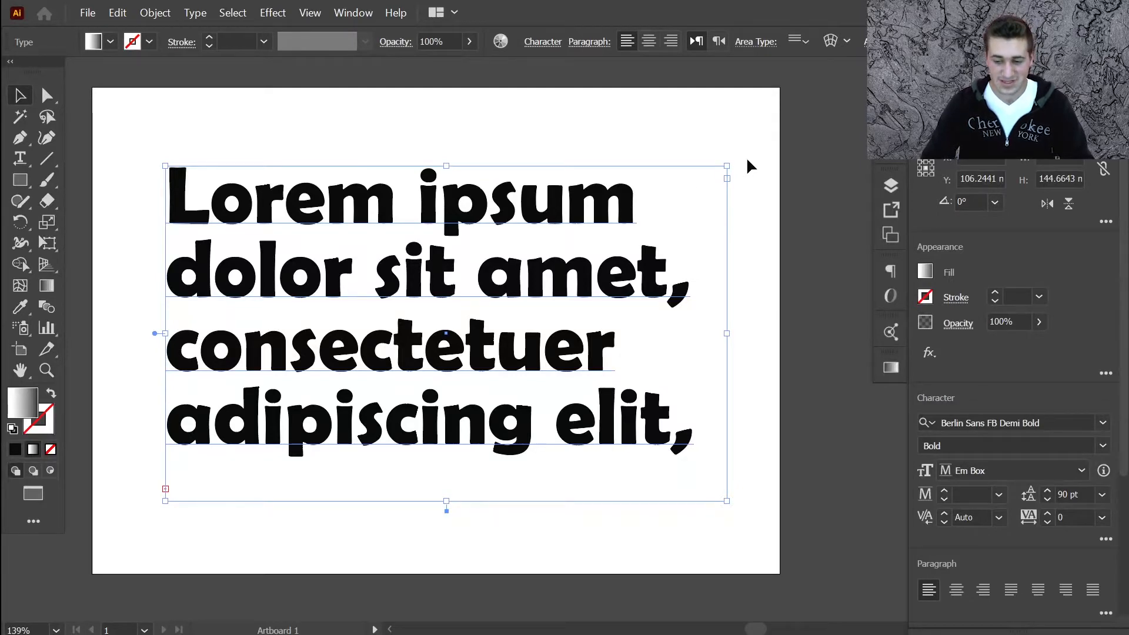
Open the Appearance panel above the text and examine the attributes of all the text's characters.
click(354, 7)
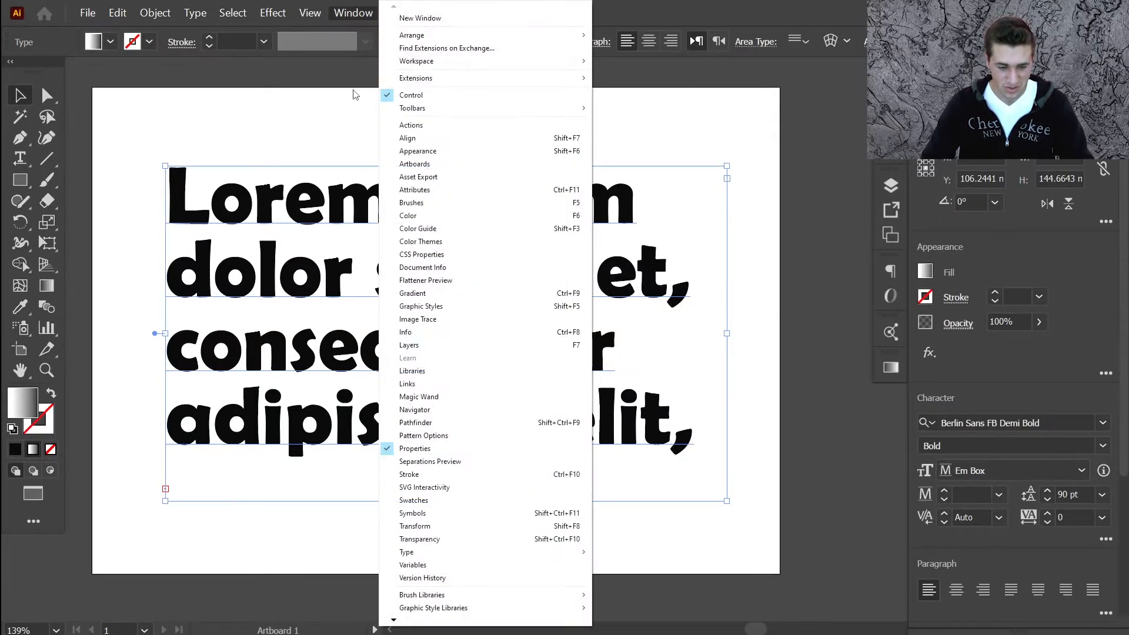
click(453, 152)
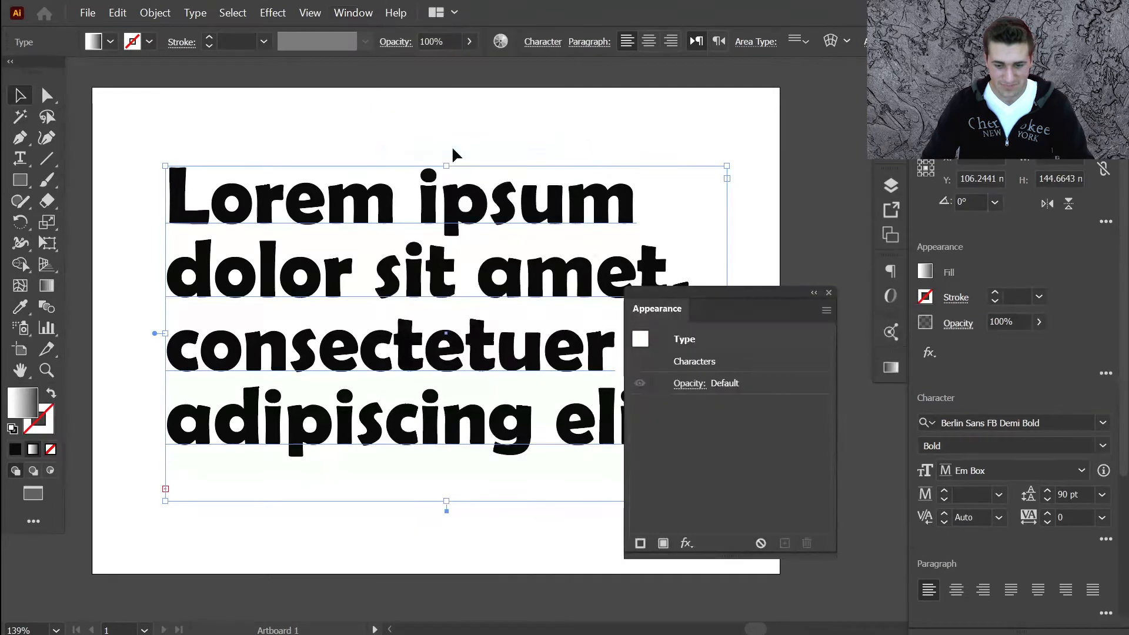
drag(770, 299, 822, 83)
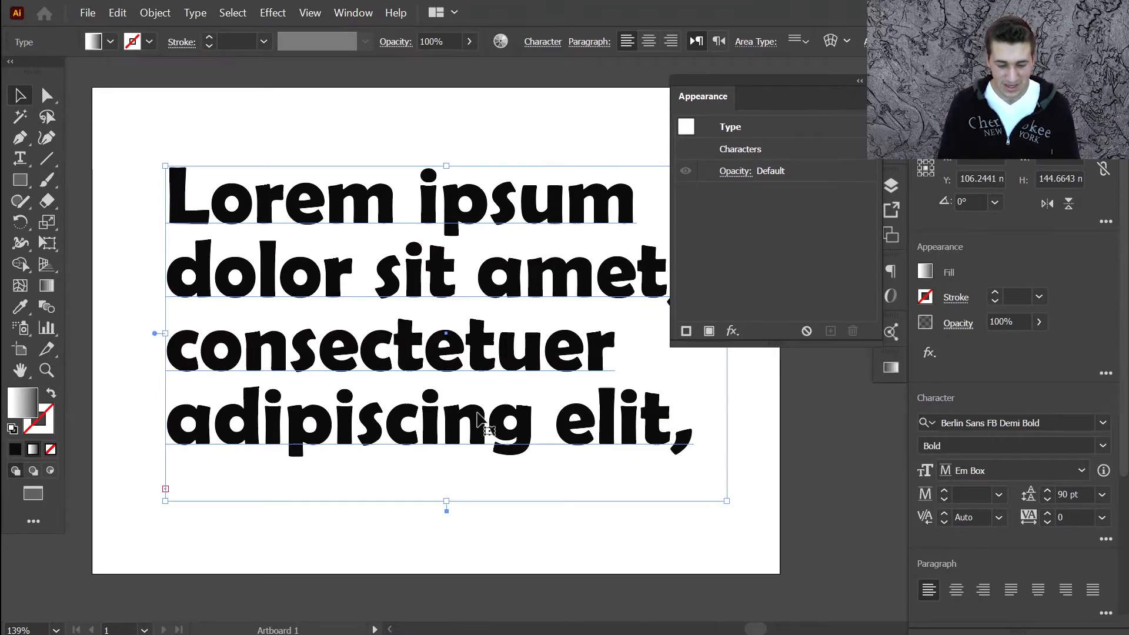
triple_click(439, 420)
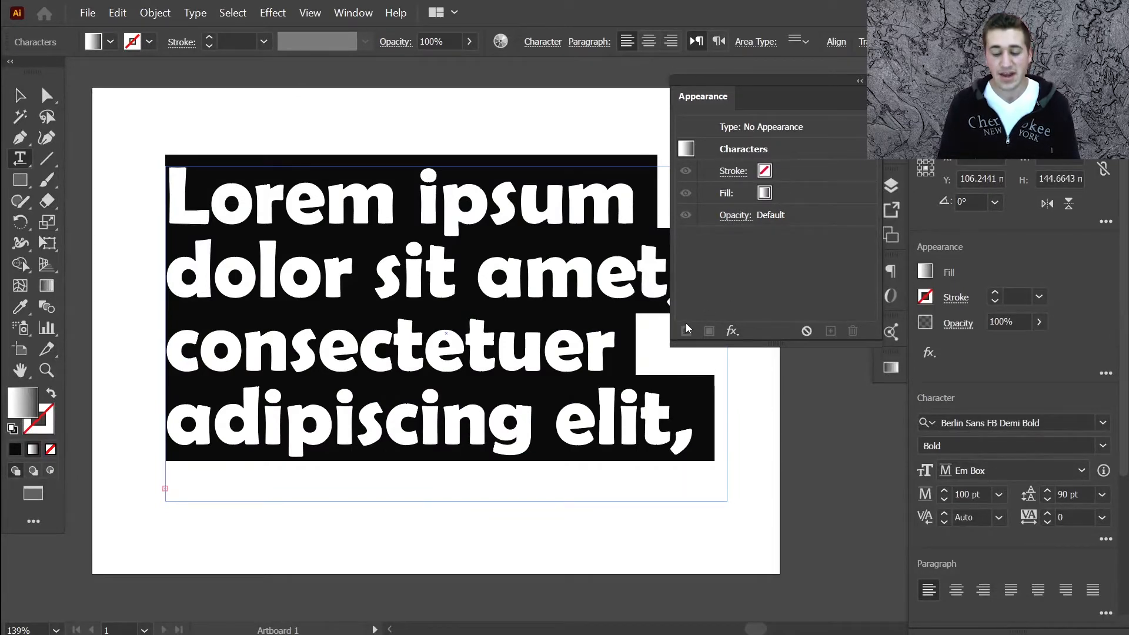
ctrl+click(531, 118)
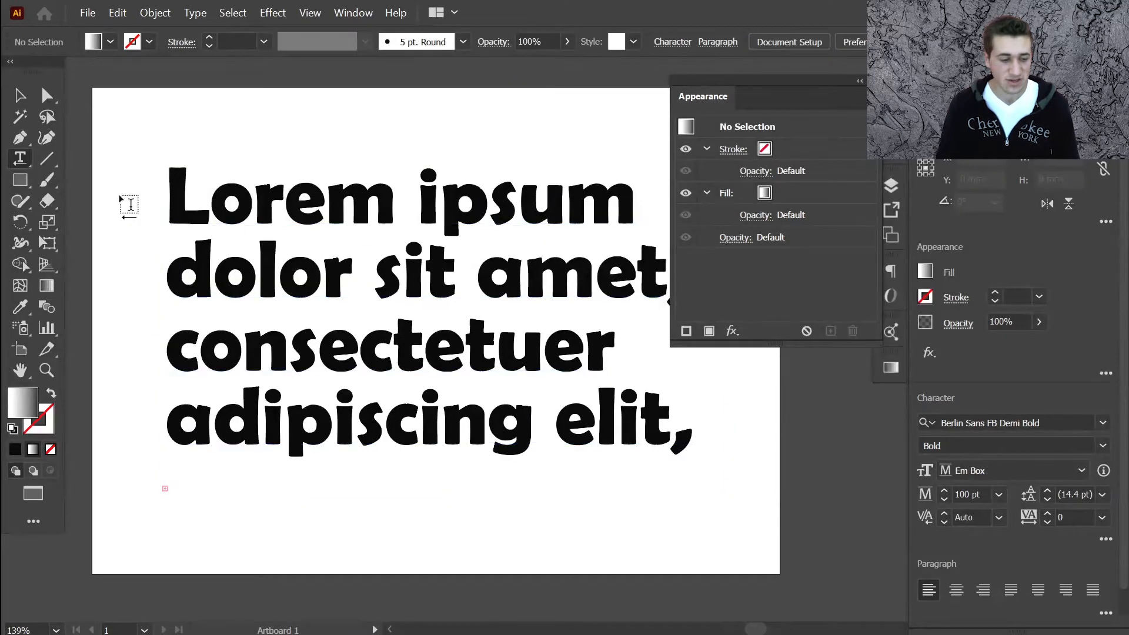
Add a new fill to the live text object and set it to the yellow-to-red gradient swatch.
click(19, 97)
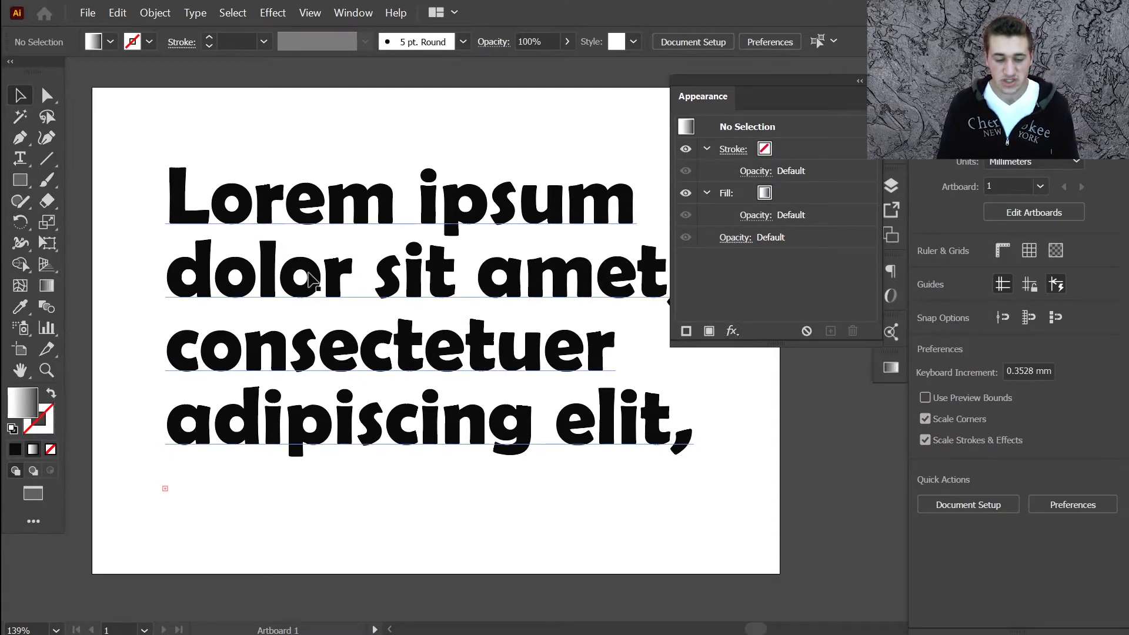
click(309, 280)
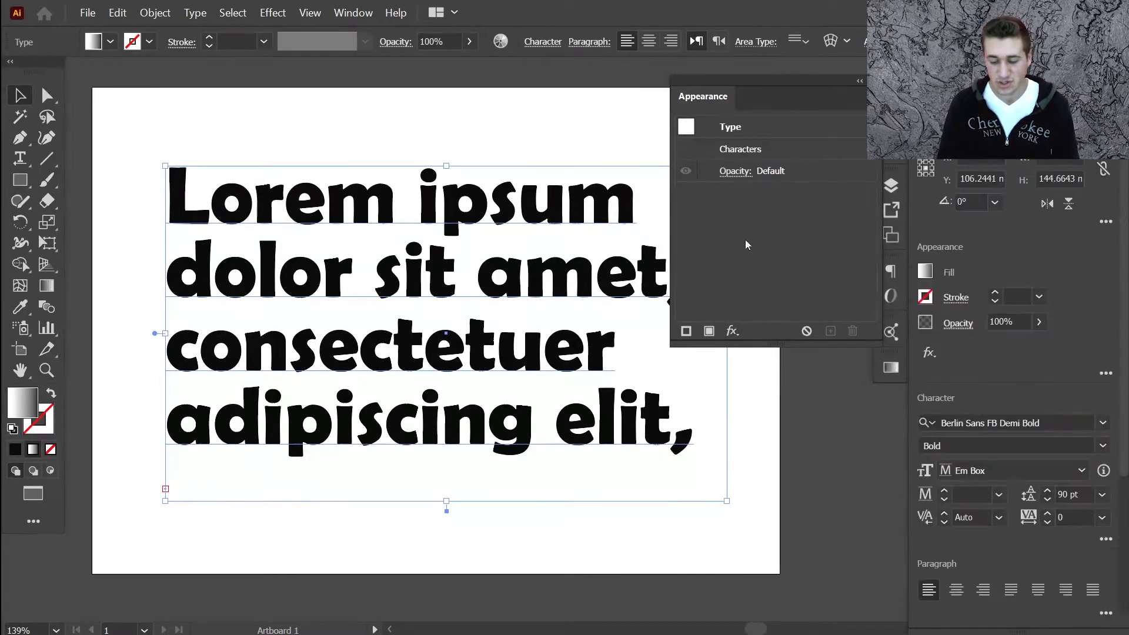
click(710, 331)
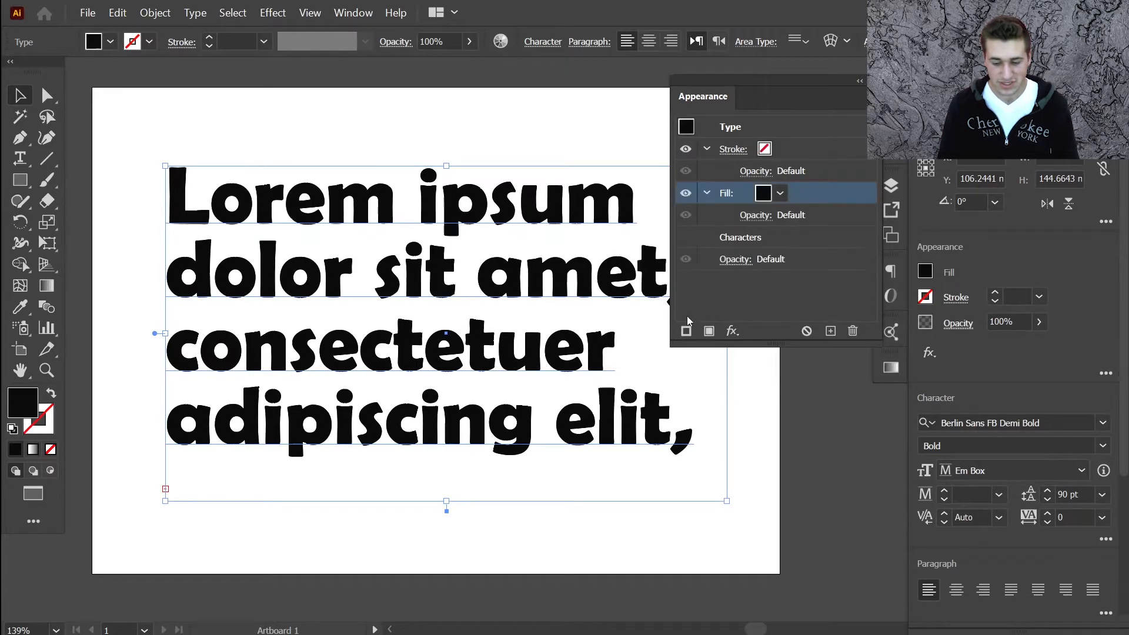
click(775, 195)
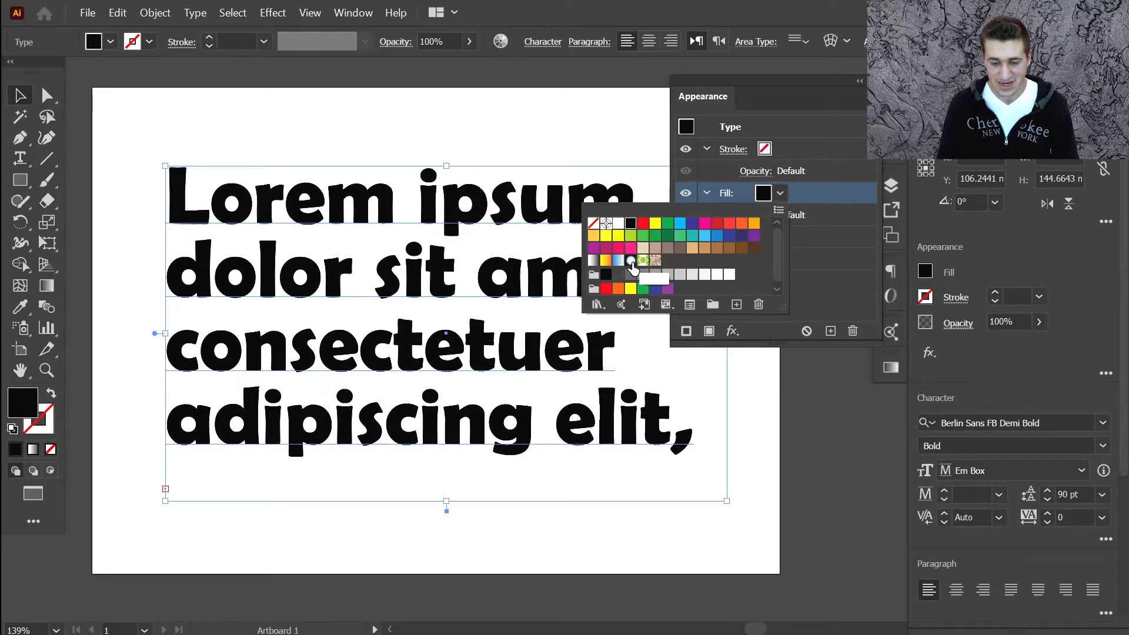
click(606, 260)
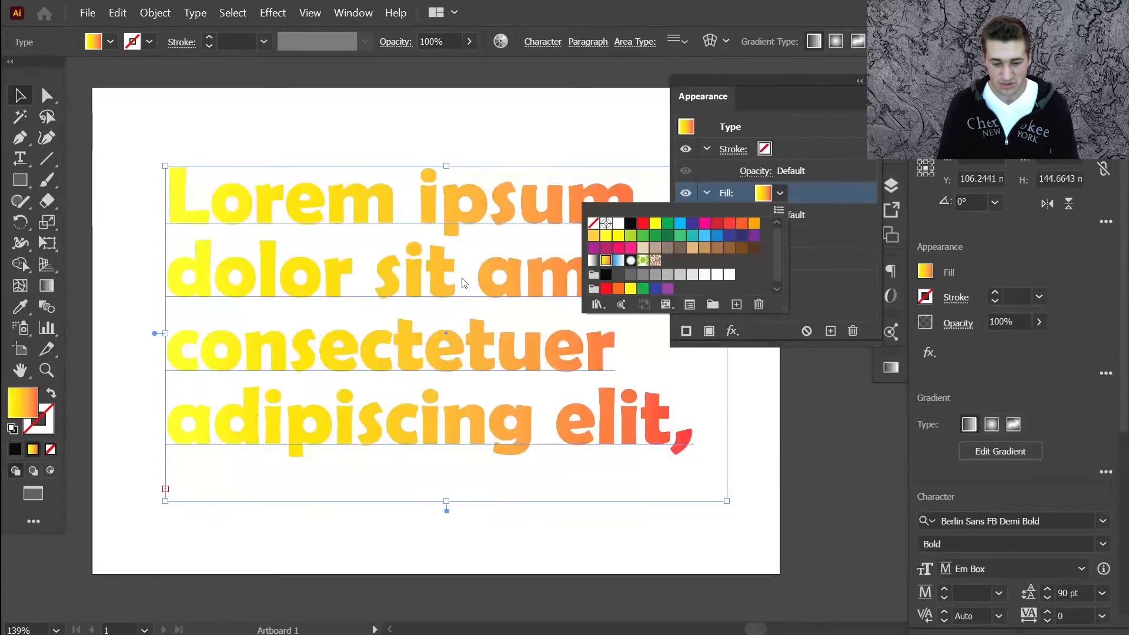
click(852, 256)
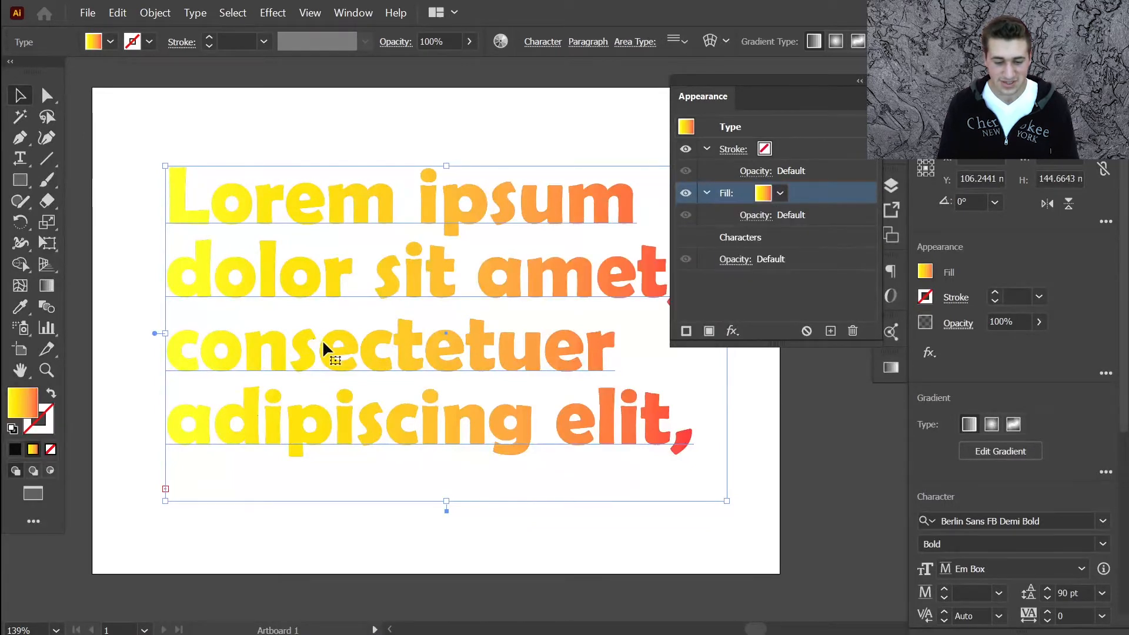
Edit the second line of the live text, replacing the letters "si" in "sit" with "adv".
double_click(411, 283)
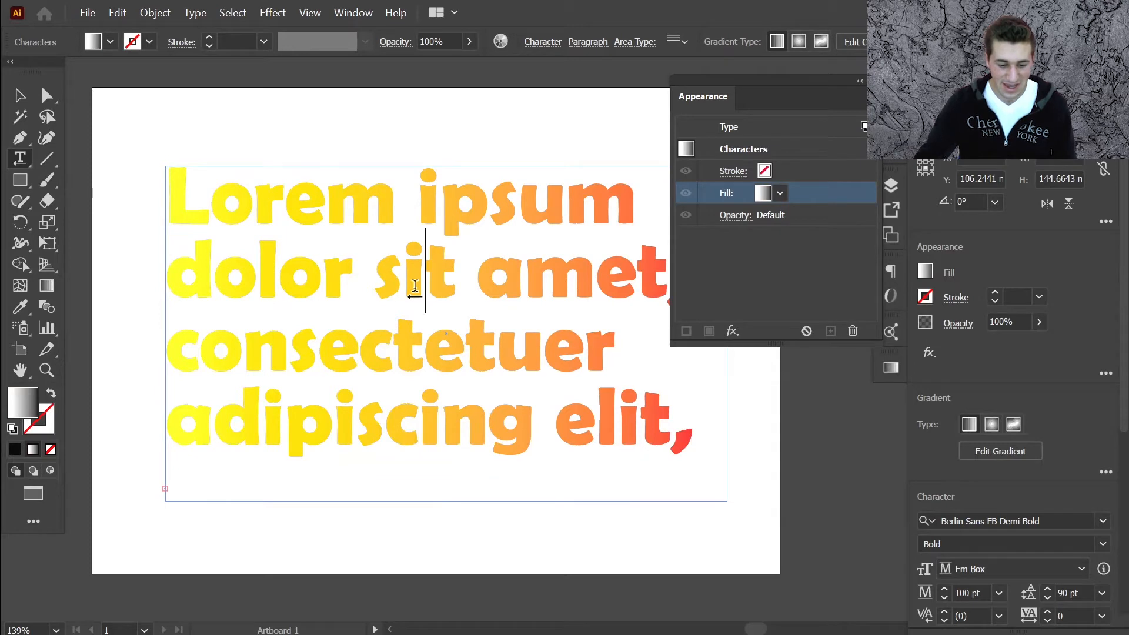
text(avajn)
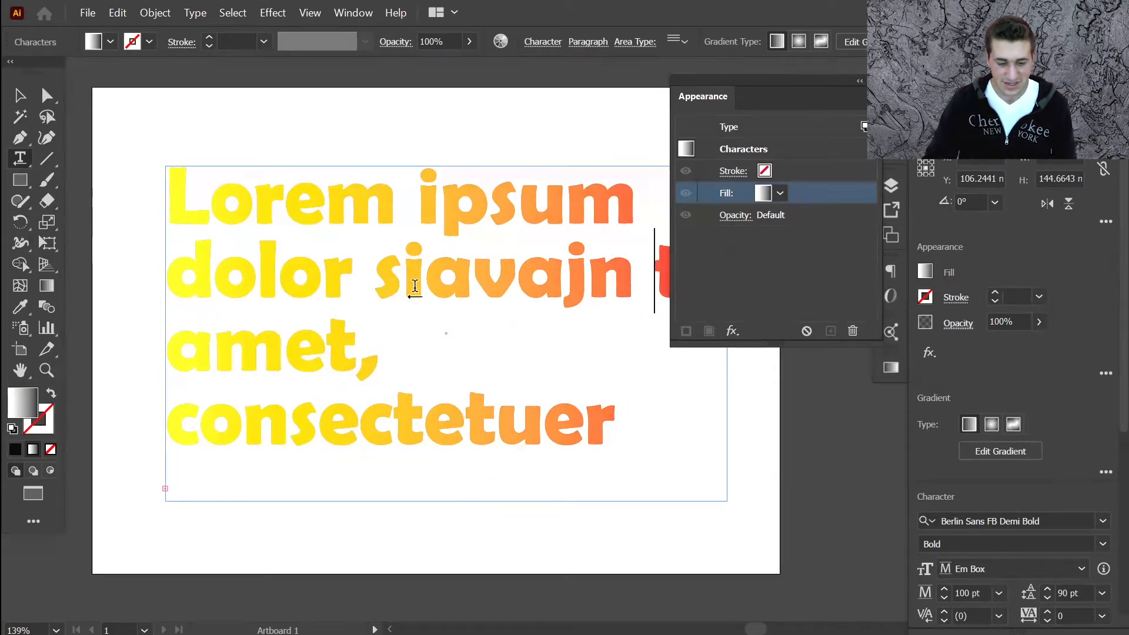
key(BackSpace)
key(BackSpace)
key(BackSpace)
key(BackSpace)
key(BackSpace)
key(BackSpace)
key(BackSpace)
key(BackSpace)
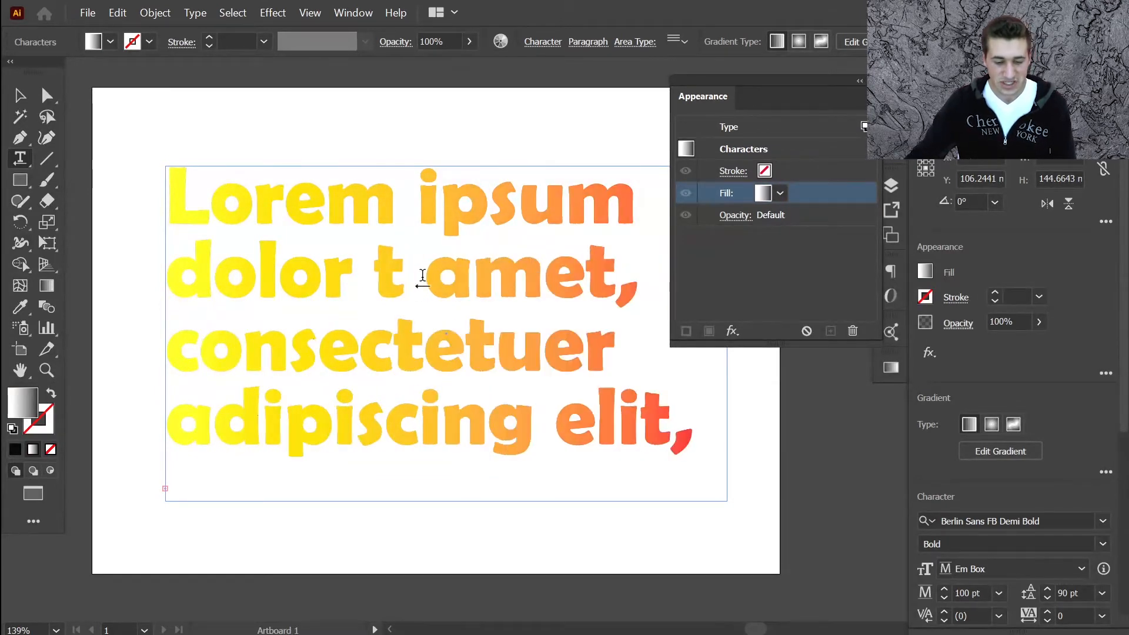
text(adv)
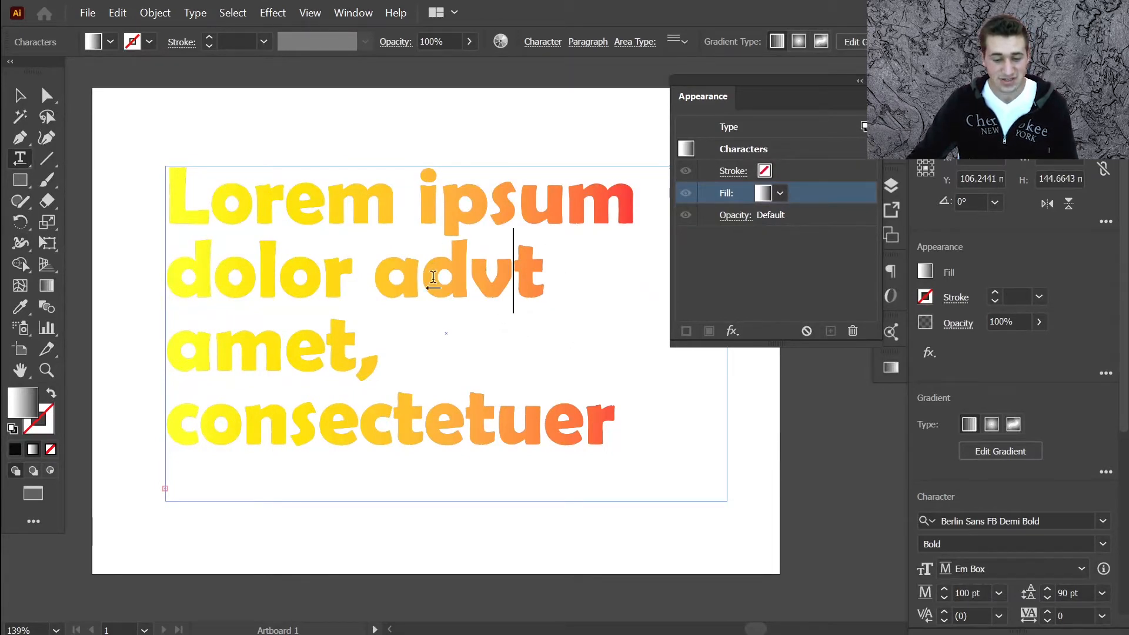
click(19, 95)
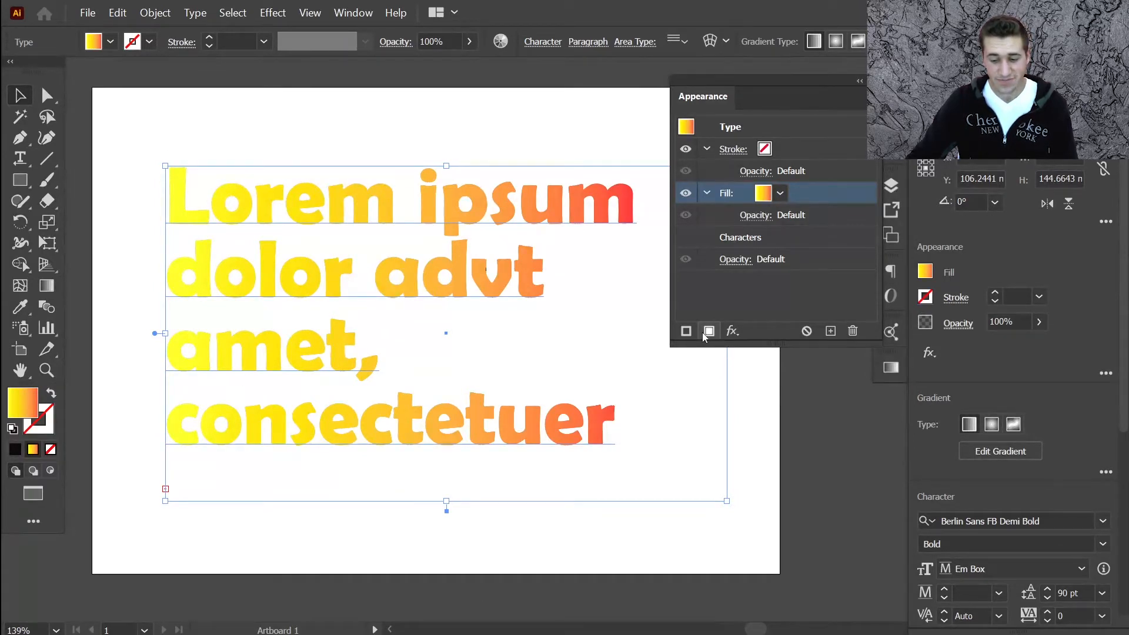
Redraw the text's yellow-to-red gradient with the Gradient tool, slanting slightly downward from the start of "dolor" to about the middle of the text.
click(780, 194)
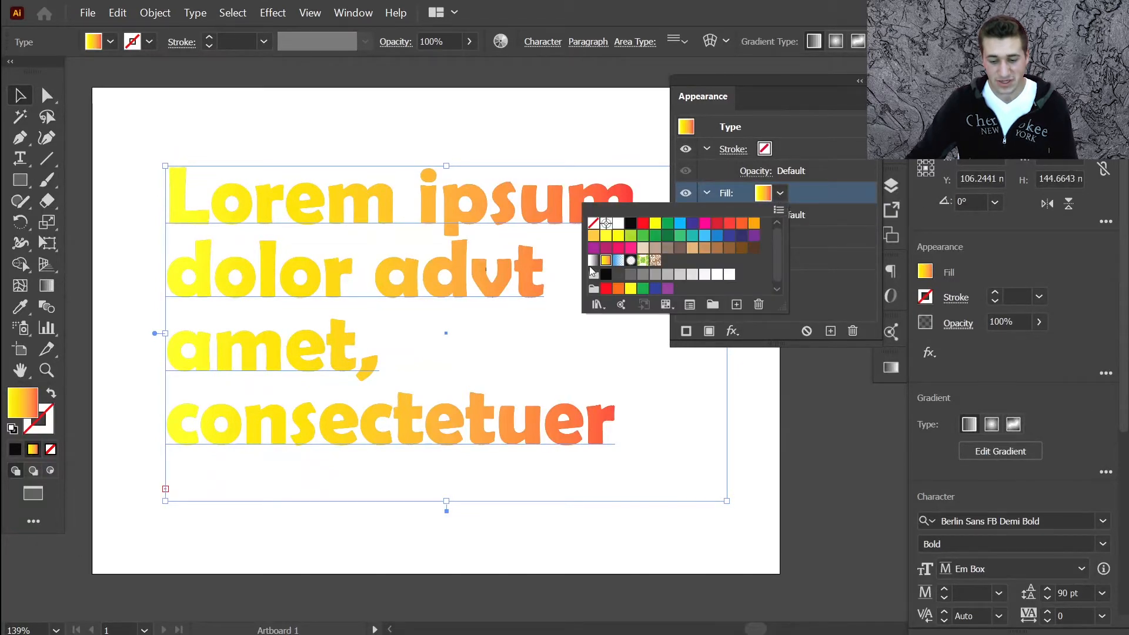
click(305, 138)
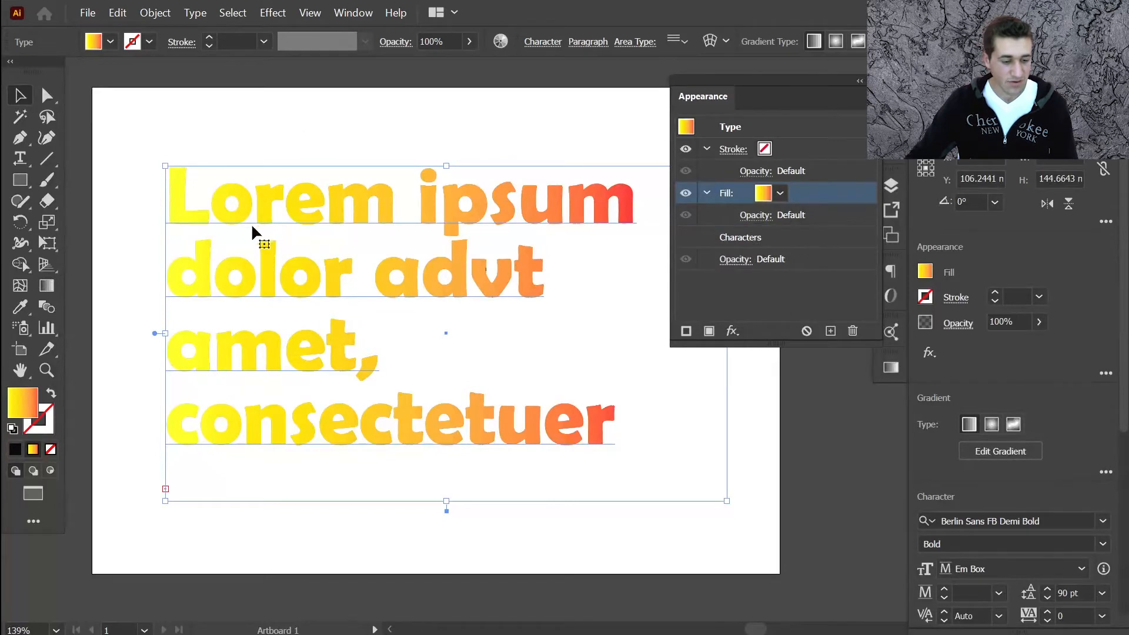
click(47, 285)
drag(197, 253, 441, 310)
click(22, 98)
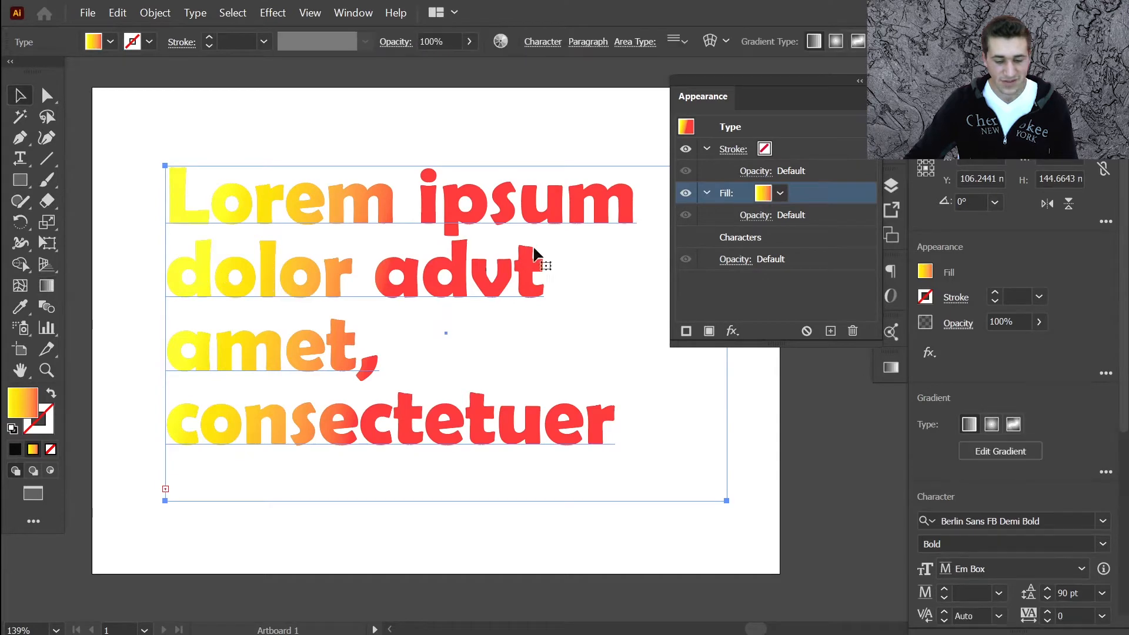
Examine the edges of the gradient-filled letters at very high magnification.
scroll(431, 268, up, 5)
scroll(432, 275, up, 10)
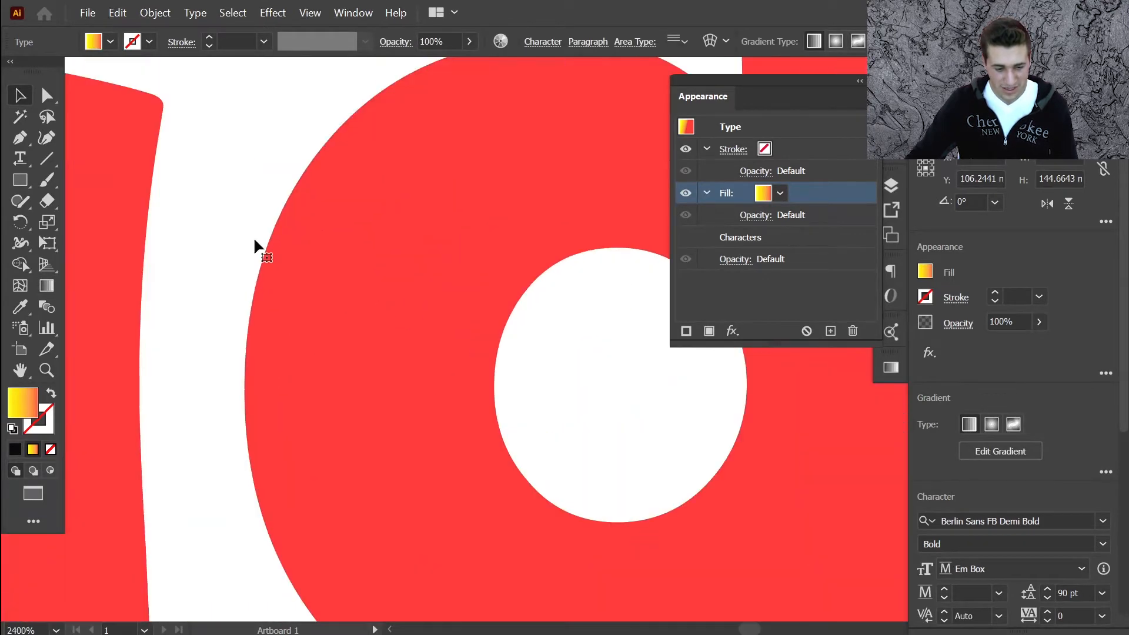
drag(225, 227, 784, 283)
scroll(497, 268, up, 10)
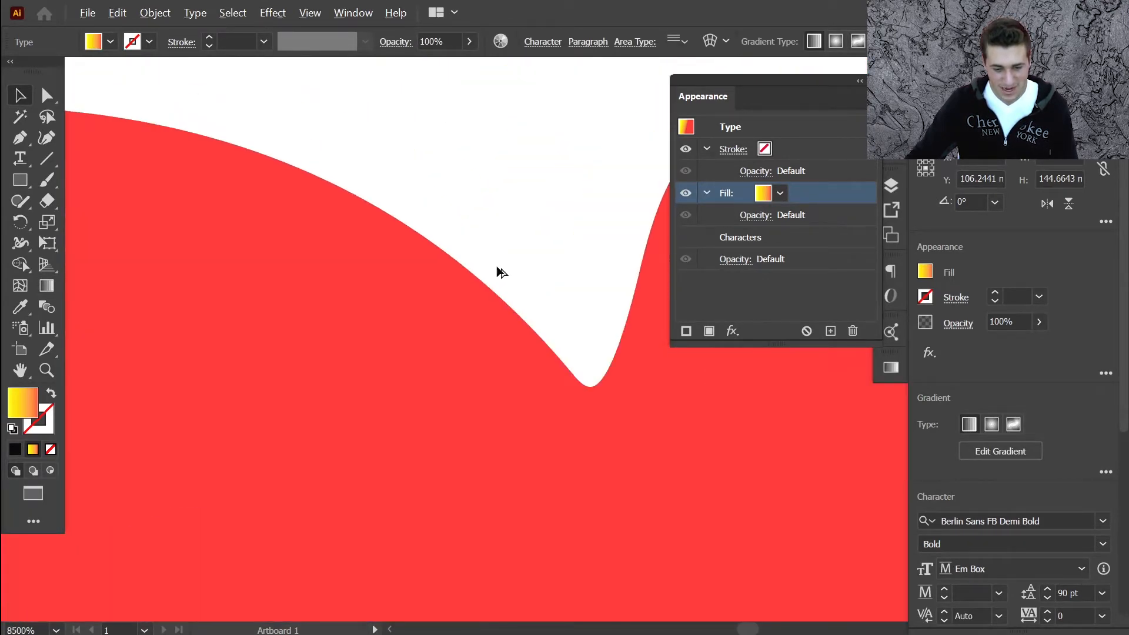
scroll(249, 396, down, 6)
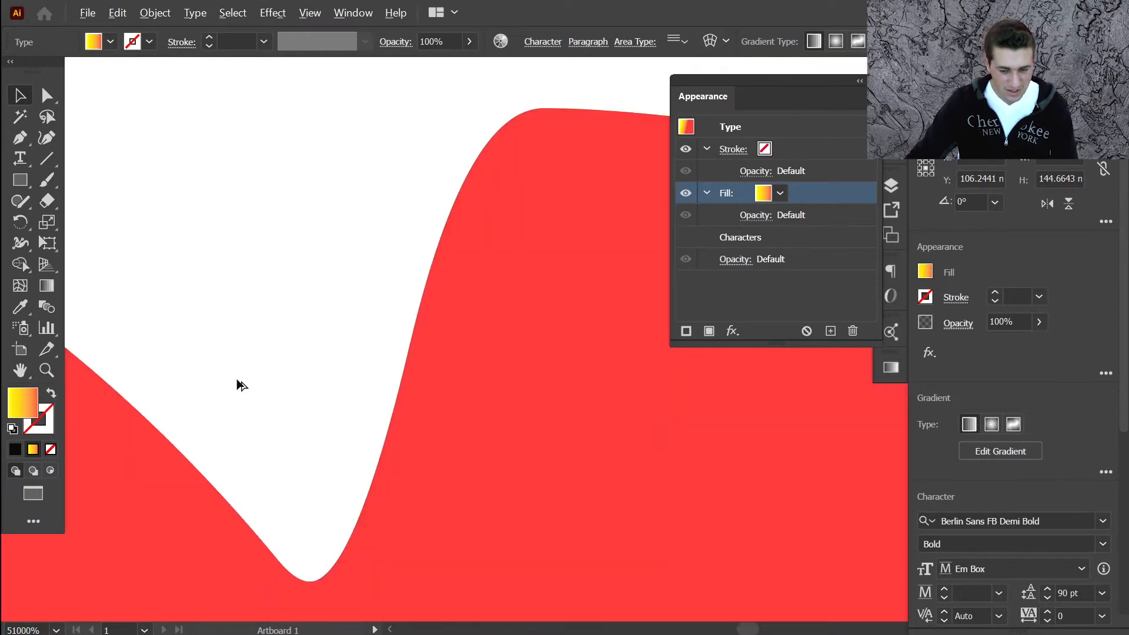
Add a second gradient fill to the text in the Appearance stack and set the upper fill to None.
scroll(293, 440, down, 8)
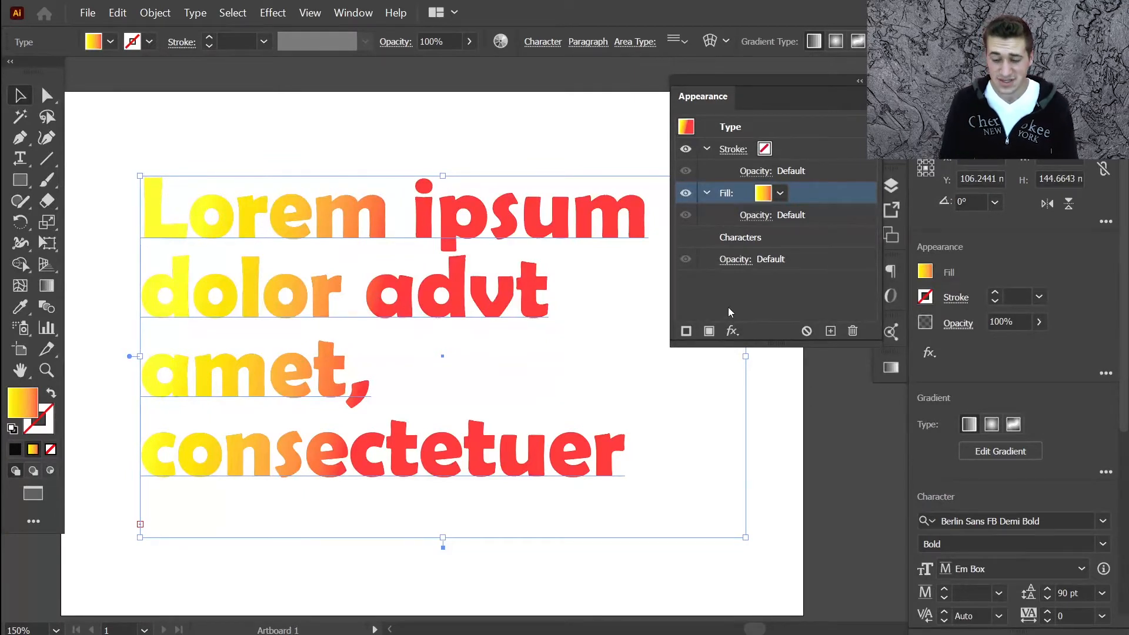
click(709, 332)
click(820, 241)
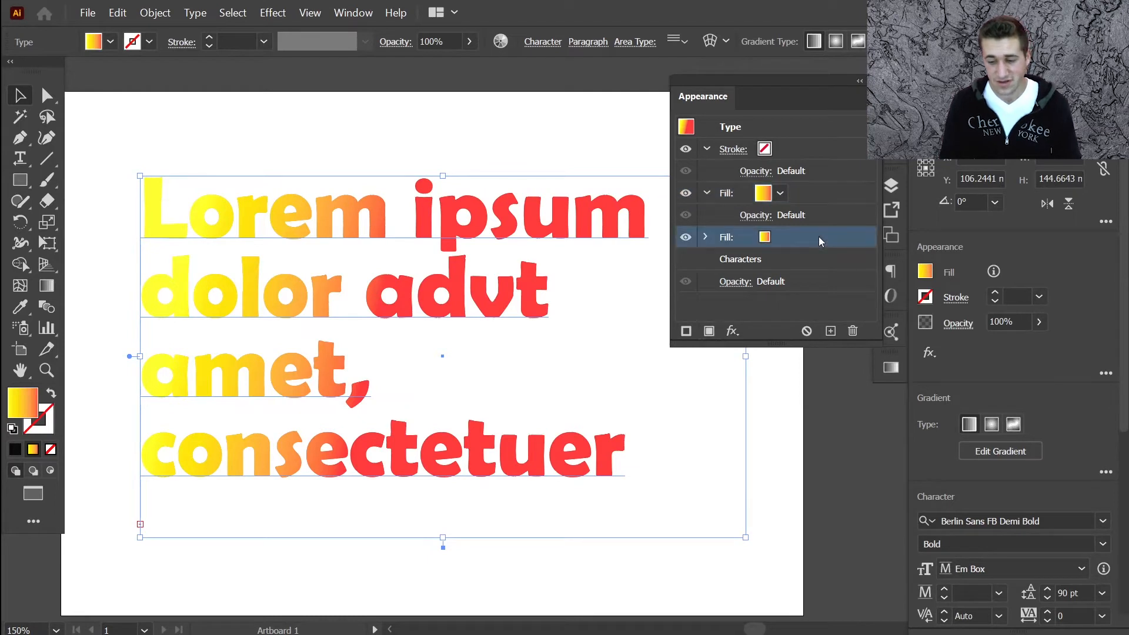
drag(820, 241, 822, 185)
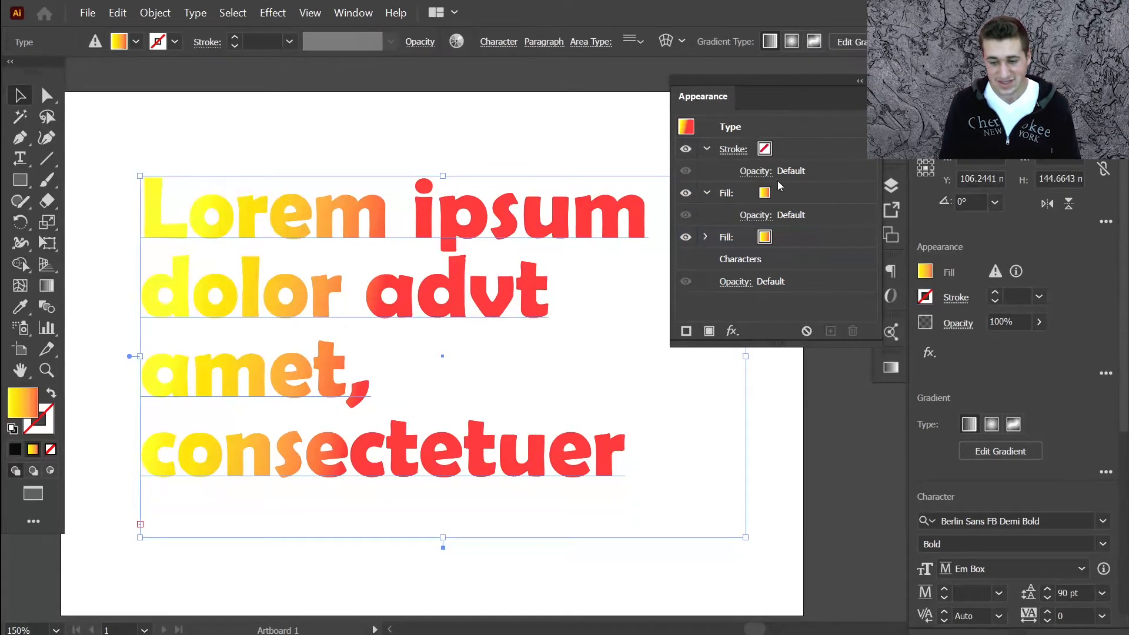
click(729, 194)
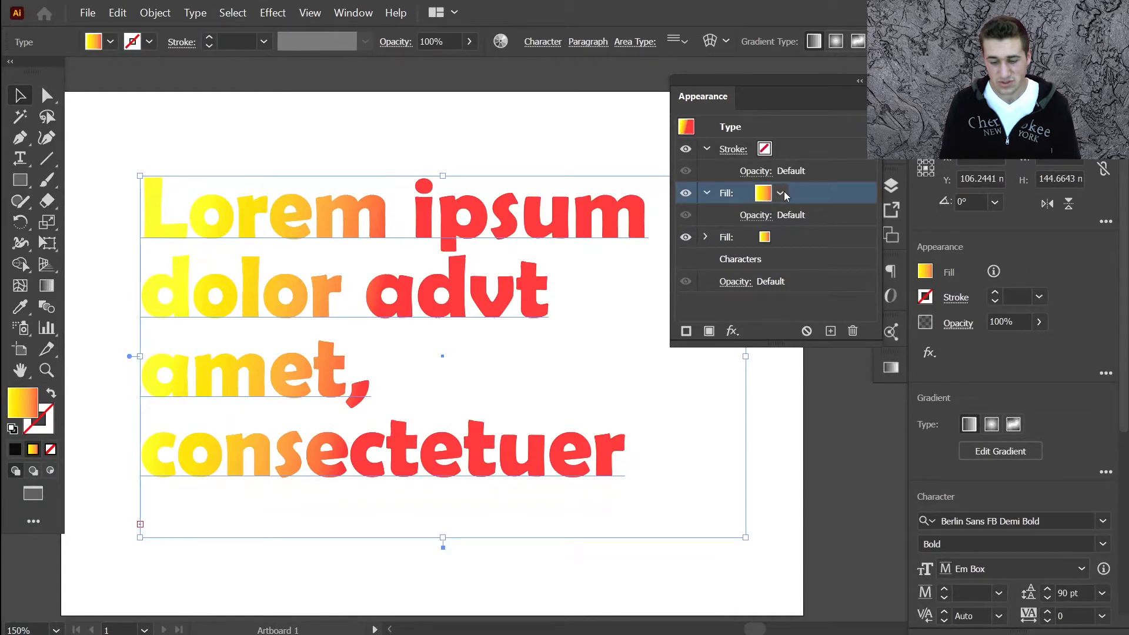
click(781, 194)
click(594, 222)
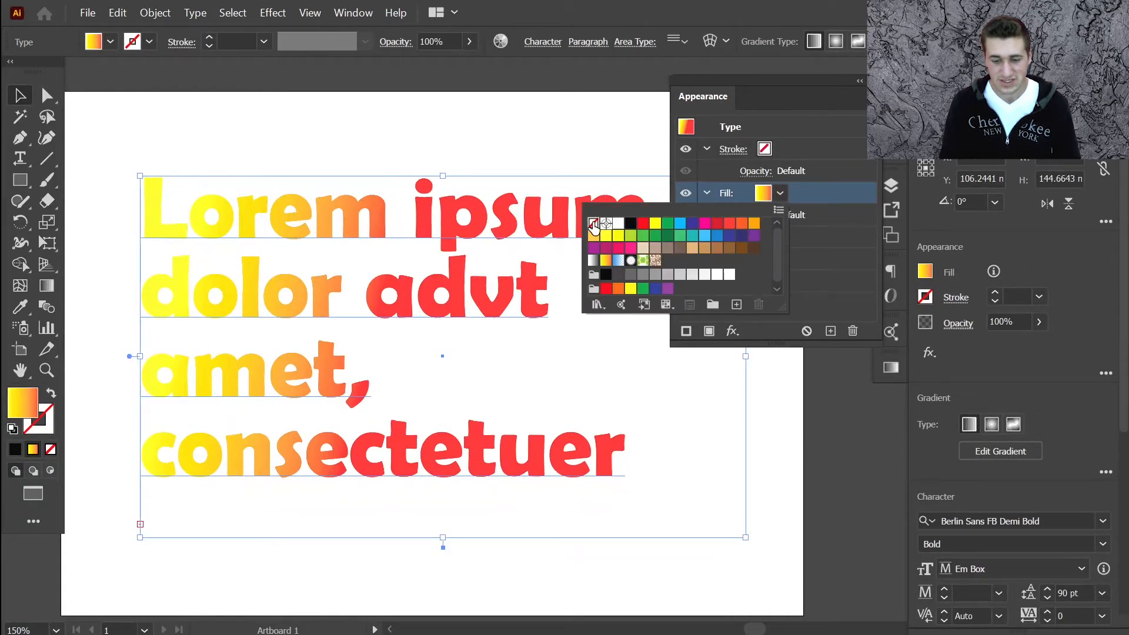
click(320, 163)
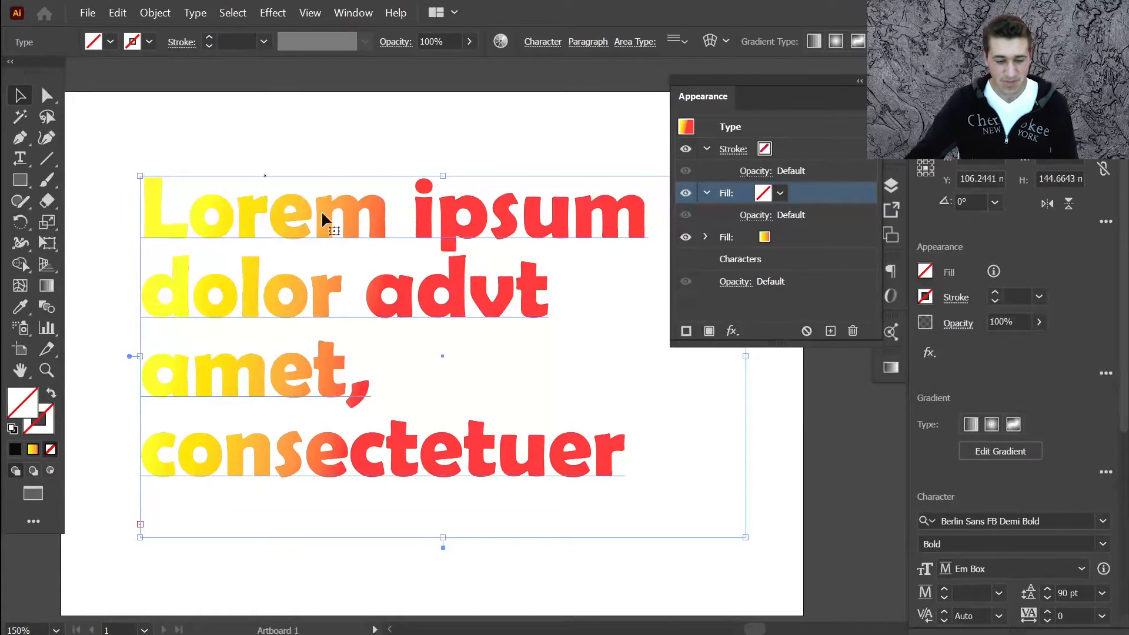
Examine a letter's edge at high magnification and select the lower gradient fill.
scroll(386, 233, up, 6)
scroll(395, 210, up, 3)
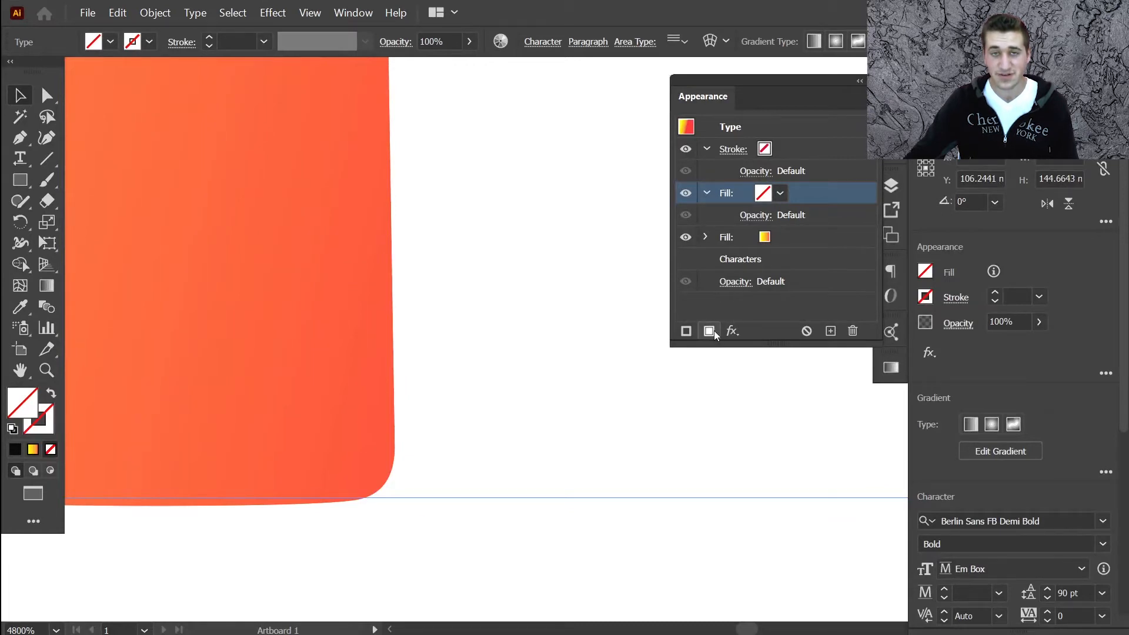
click(775, 238)
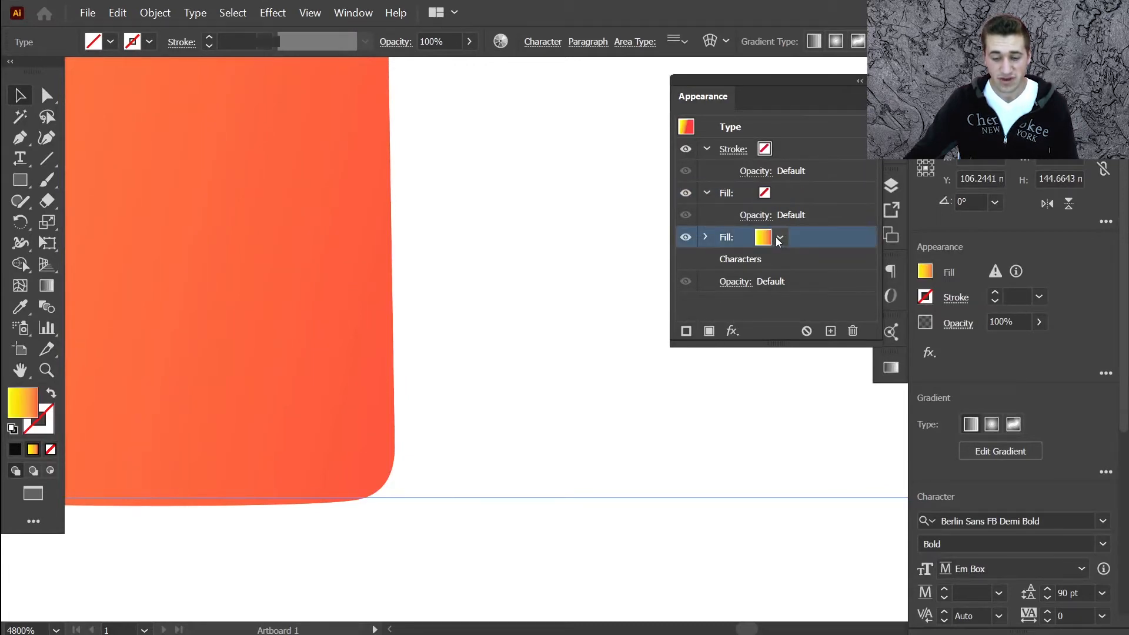
scroll(465, 322, down, 10)
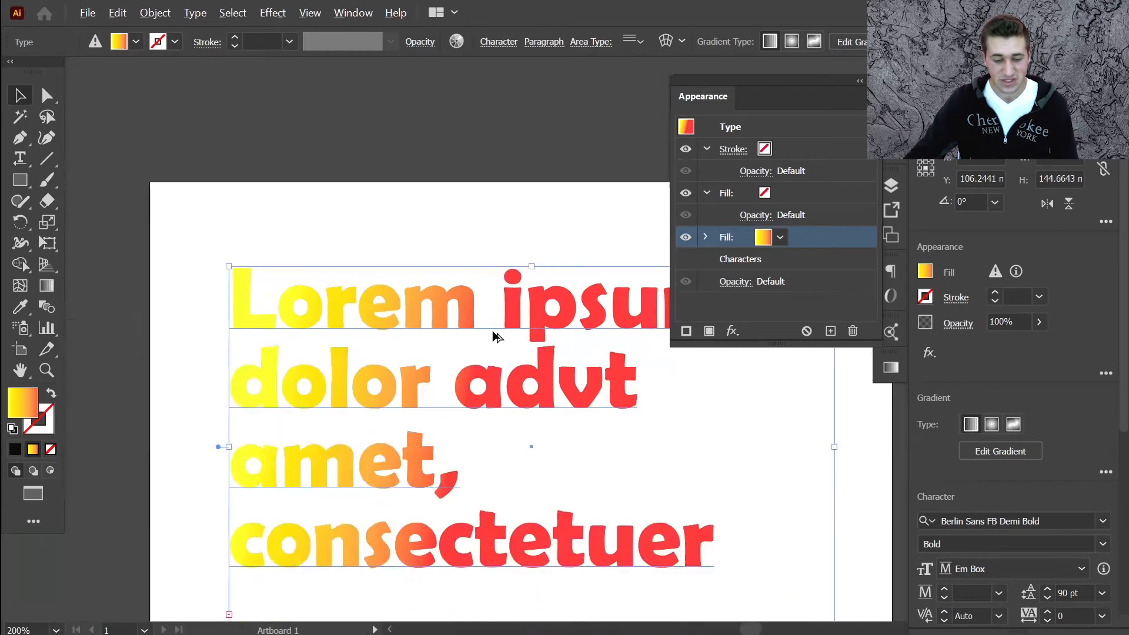
Deselect the text and close the Appearance panel.
click(429, 211)
key(ctrl+minus)
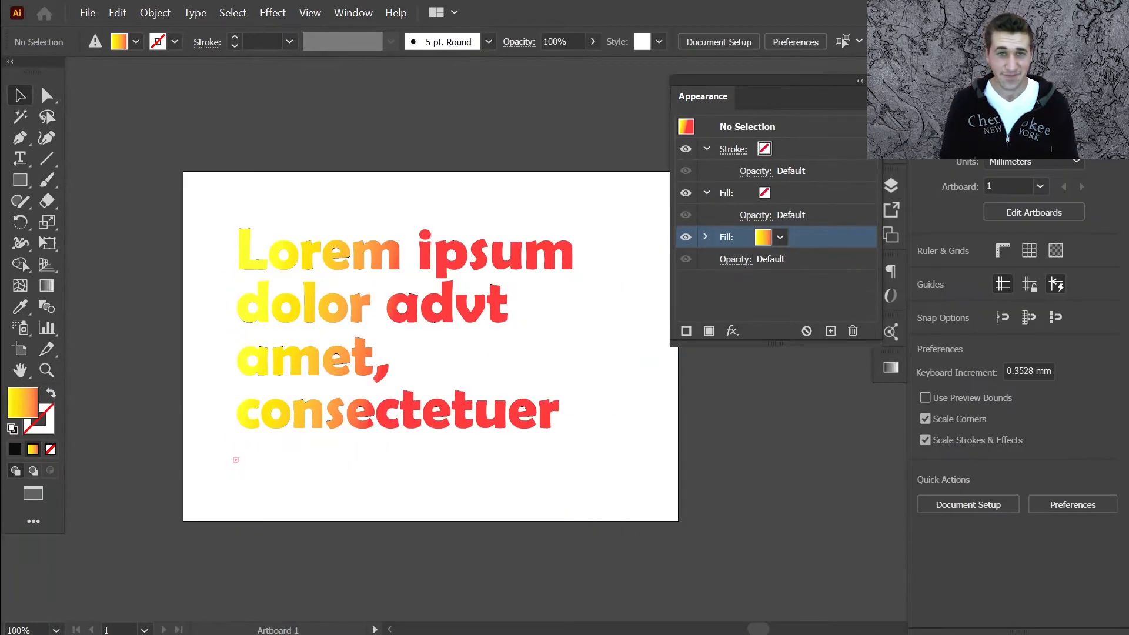
click(875, 81)
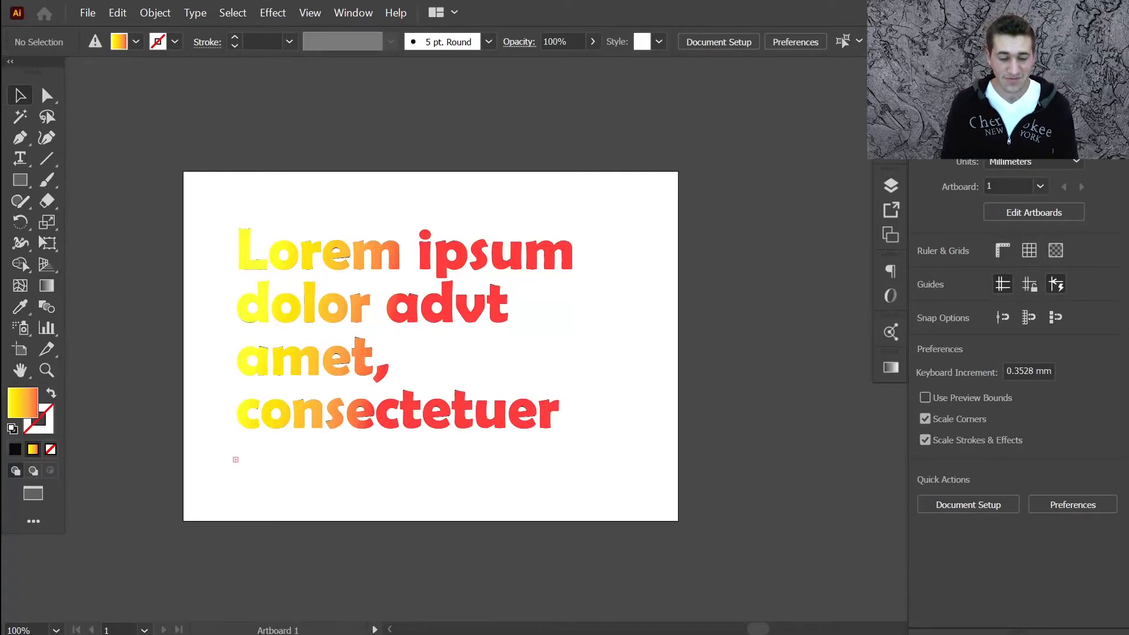
scroll(446, 403, down, 1)
scroll(447, 402, left, 2)
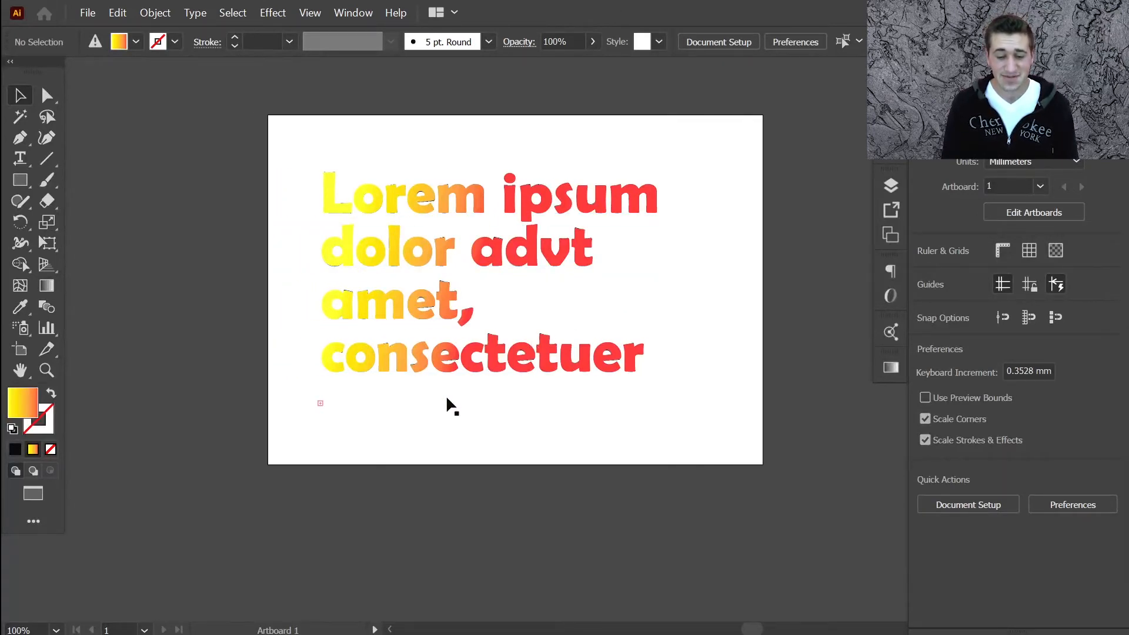
scroll(447, 403, up, 1)
scroll(445, 394, right, 1)
scroll(446, 394, down, 1)
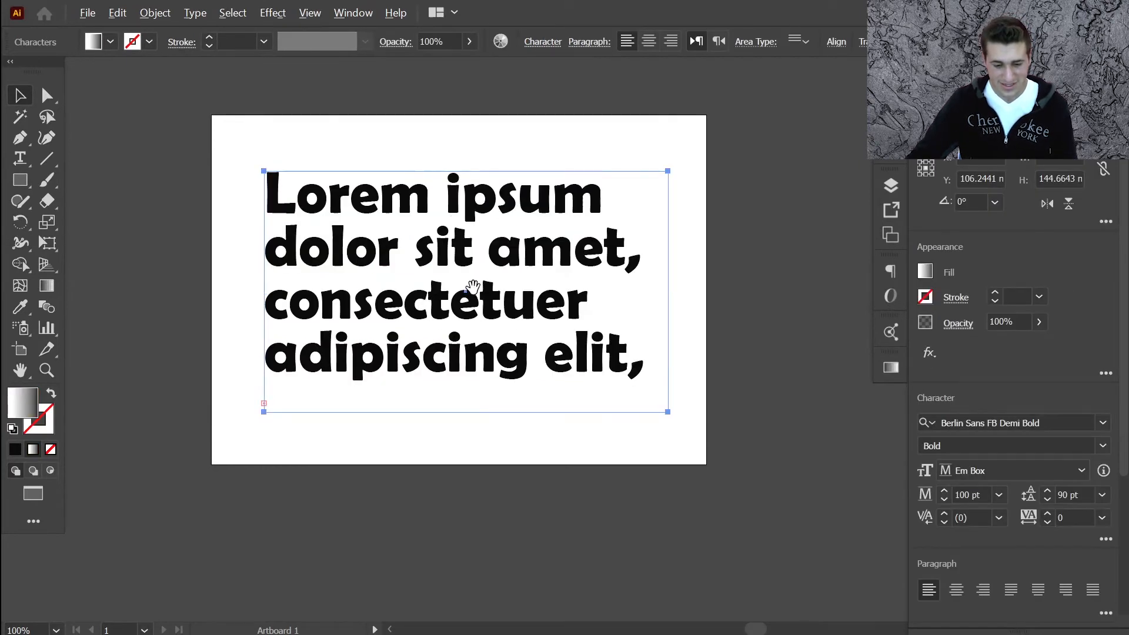
scroll(472, 287, up, 1)
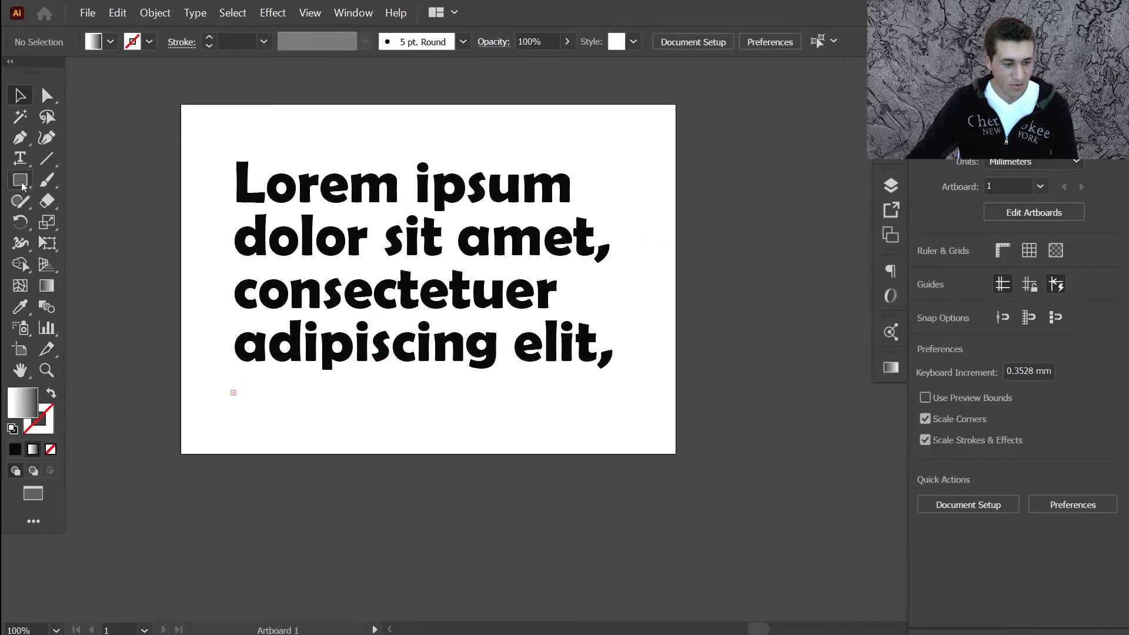
Draw a rectangle about 210 mm high that covers the whole artboard.
click(21, 184)
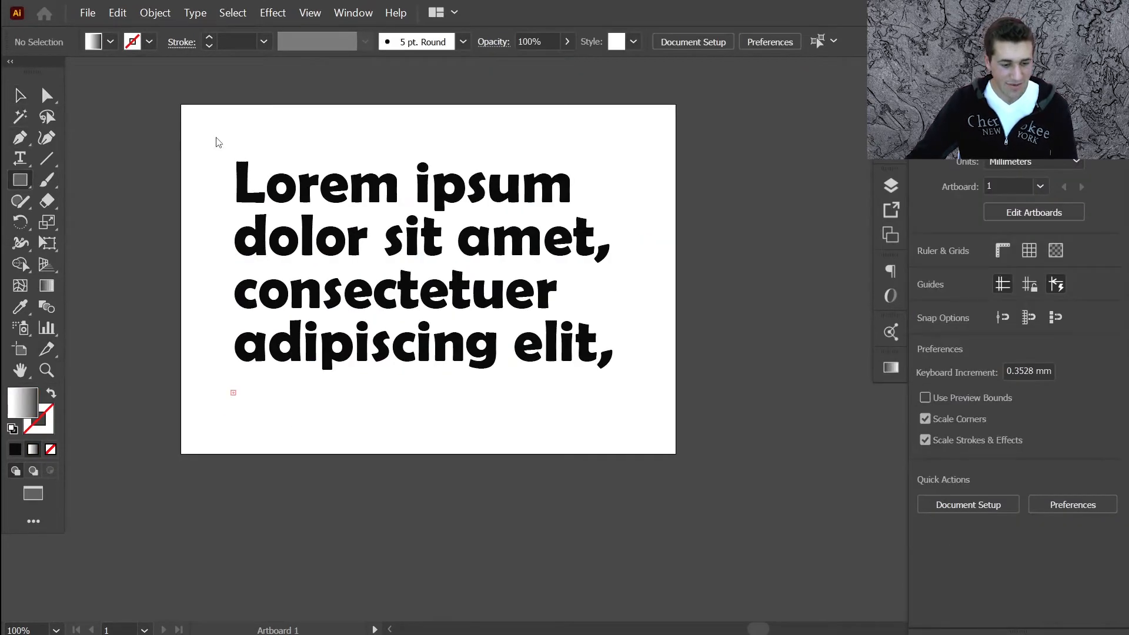
drag(181, 101, 675, 454)
key(v)
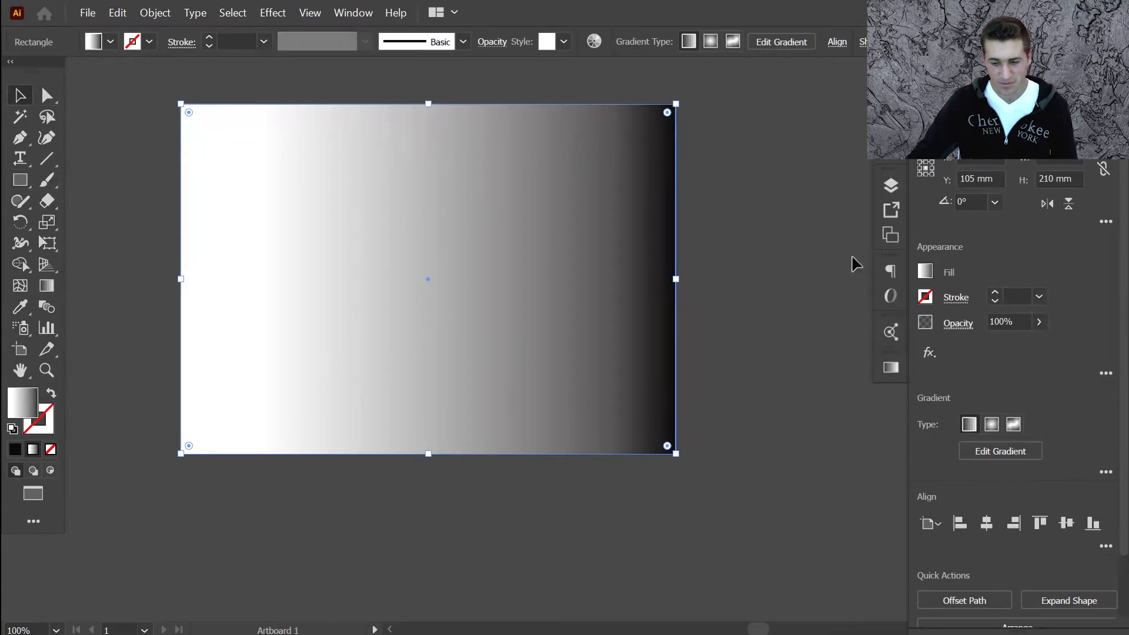
Apply the yellow-to-red linear gradient preset to the rectangle.
click(891, 368)
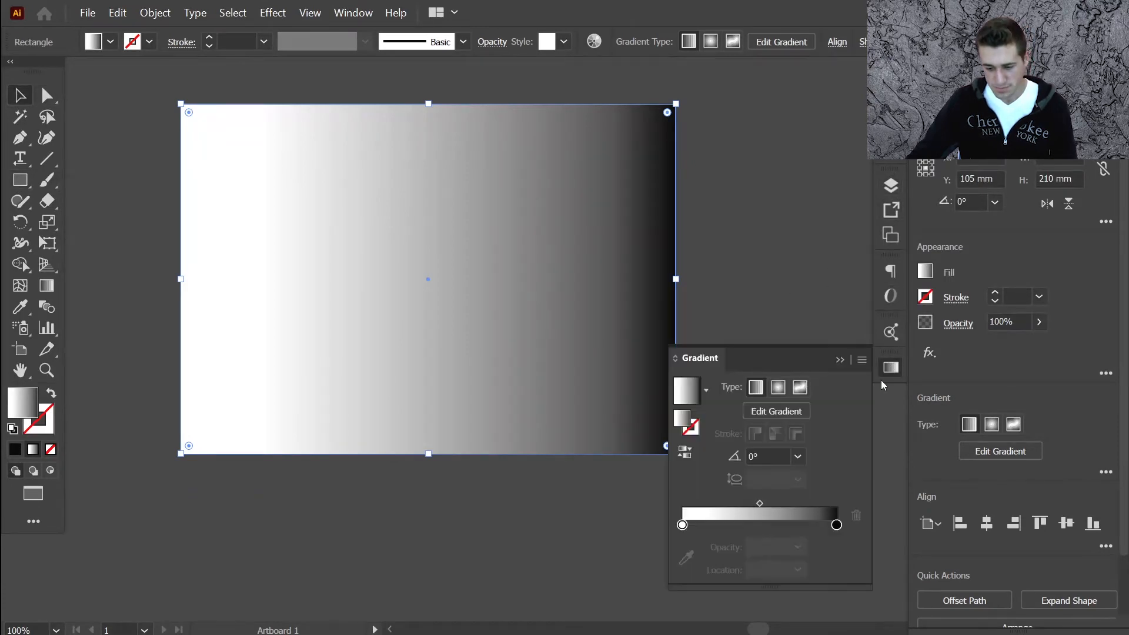
click(706, 390)
click(618, 454)
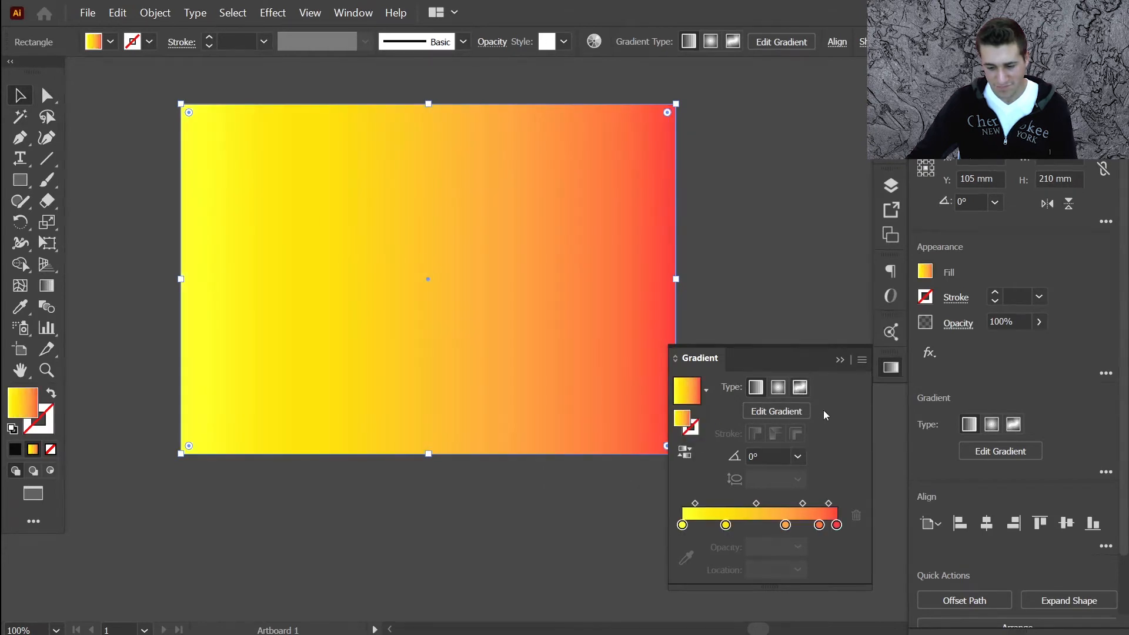
Change the rectangle's gradient to freeform and colour its two upper points yellow and its lower-right point red.
click(800, 388)
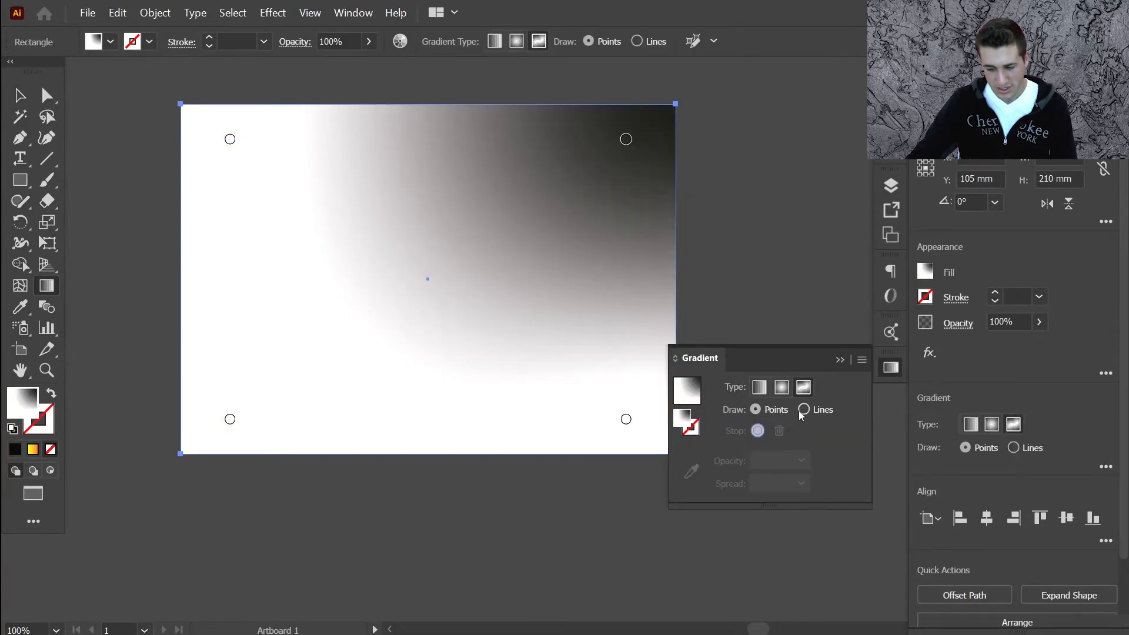
click(626, 141)
double_click(626, 141)
click(590, 195)
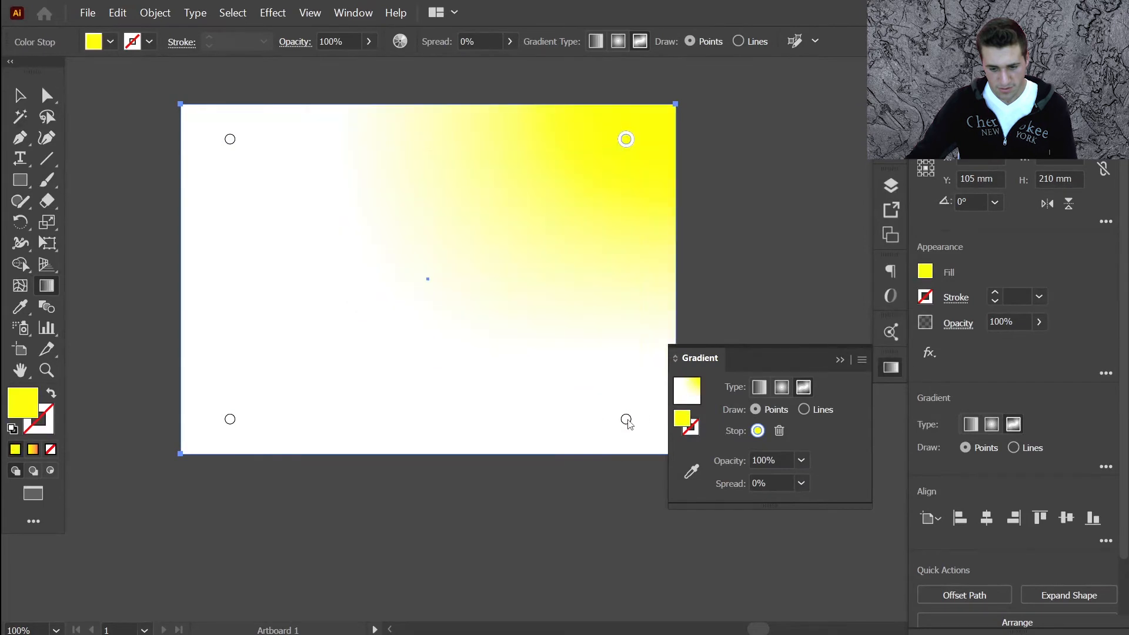
double_click(626, 420)
click(536, 242)
double_click(230, 140)
click(208, 195)
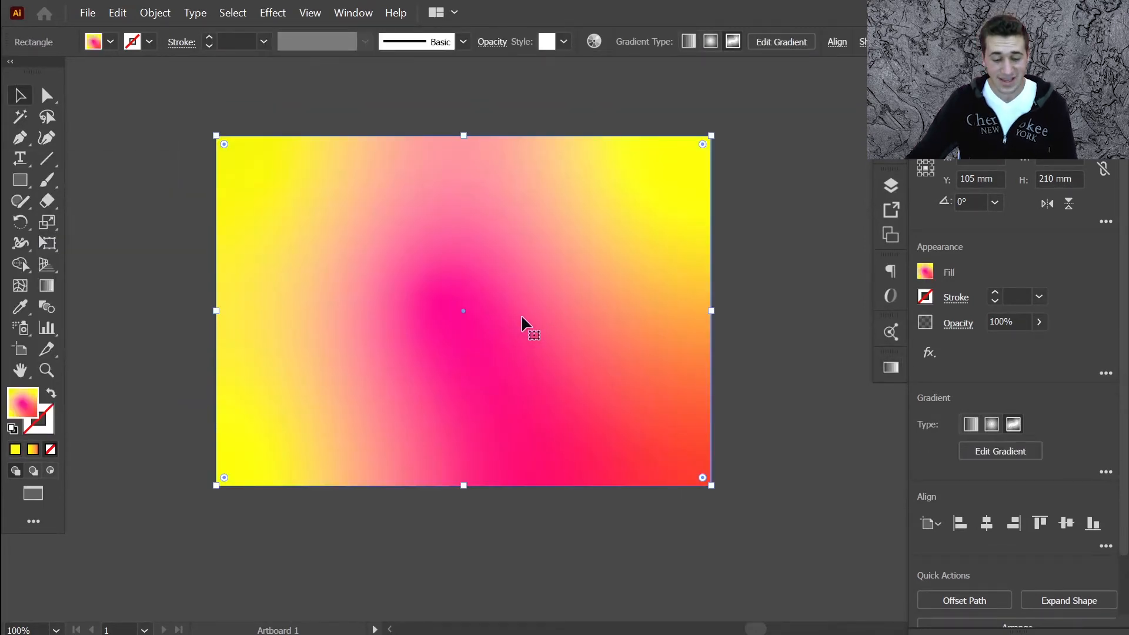
Send the gradient rectangle to the back, behind the text.
scroll(522, 320, down, 1)
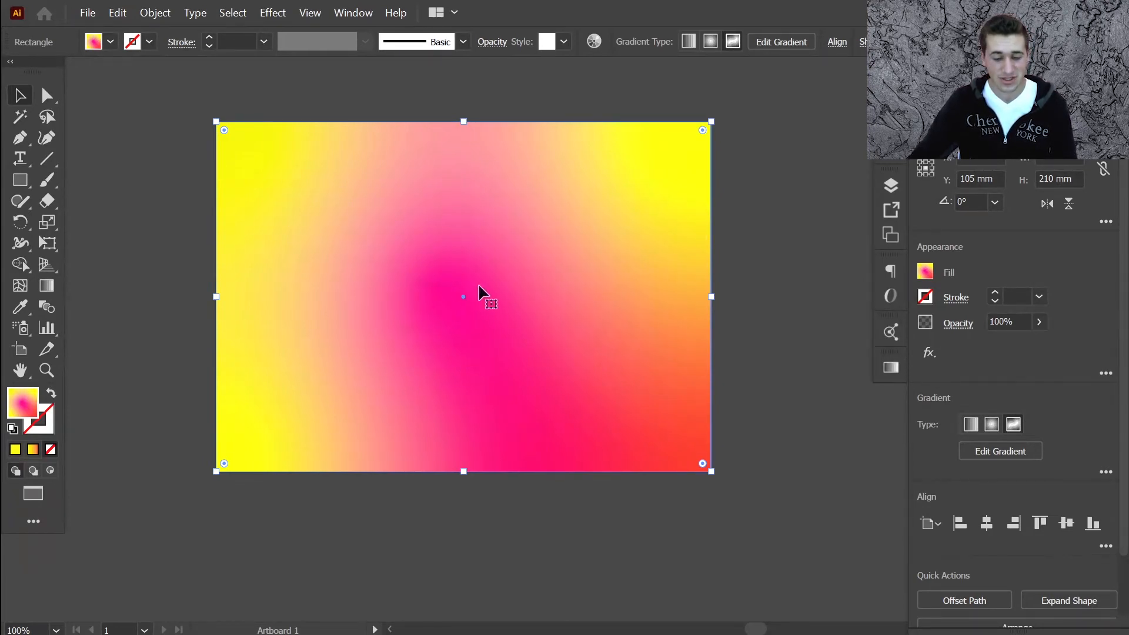
right_click(547, 225)
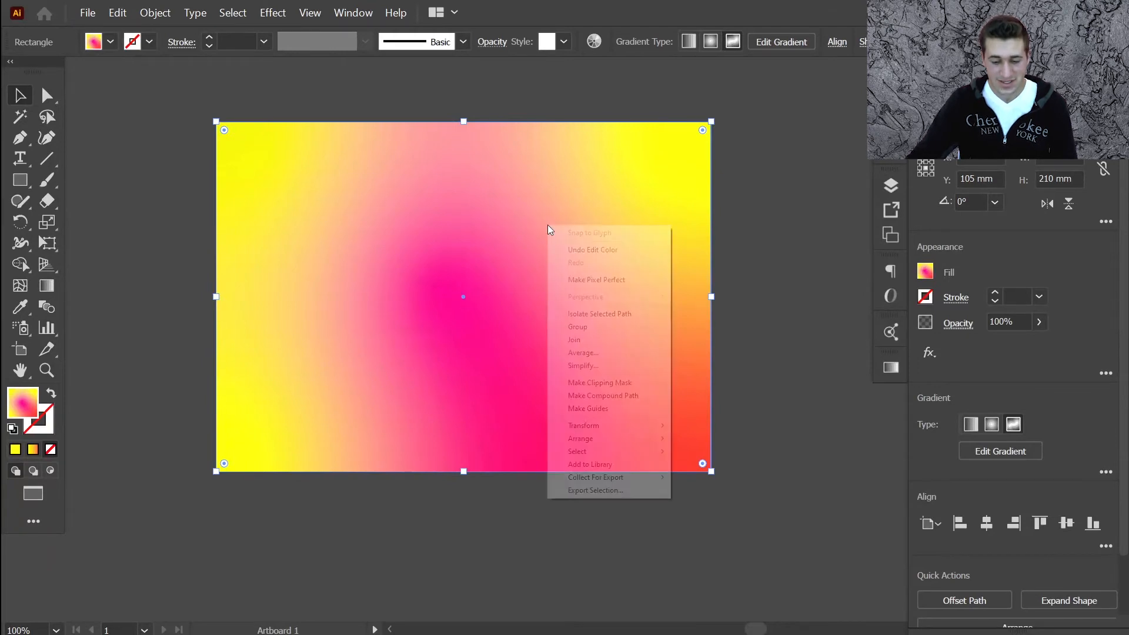
mouse_move(614, 440)
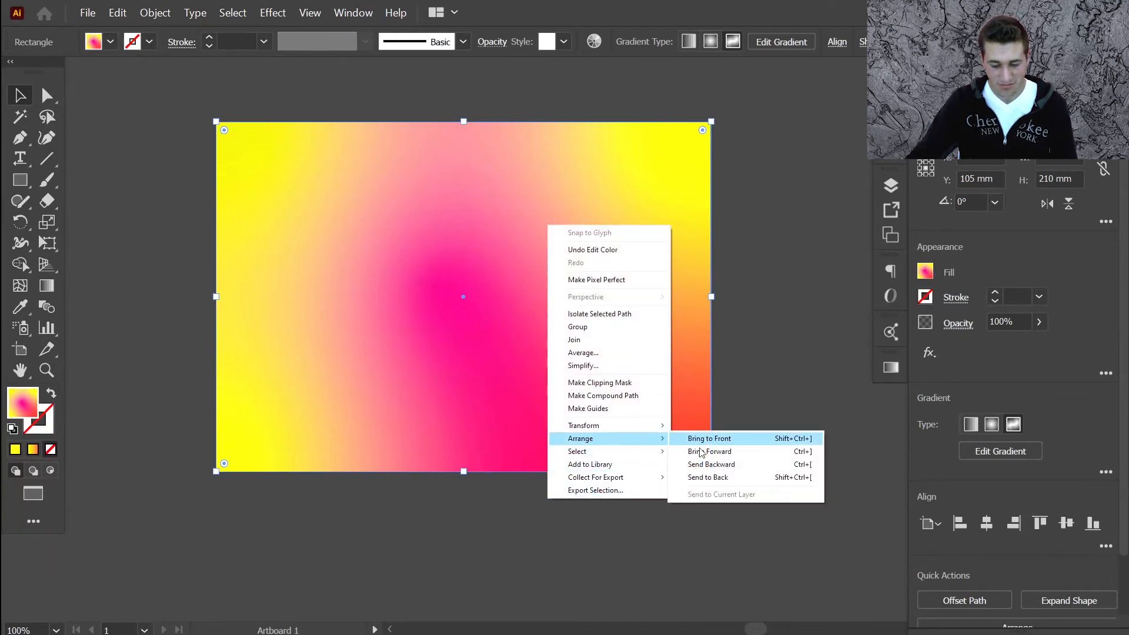
click(747, 477)
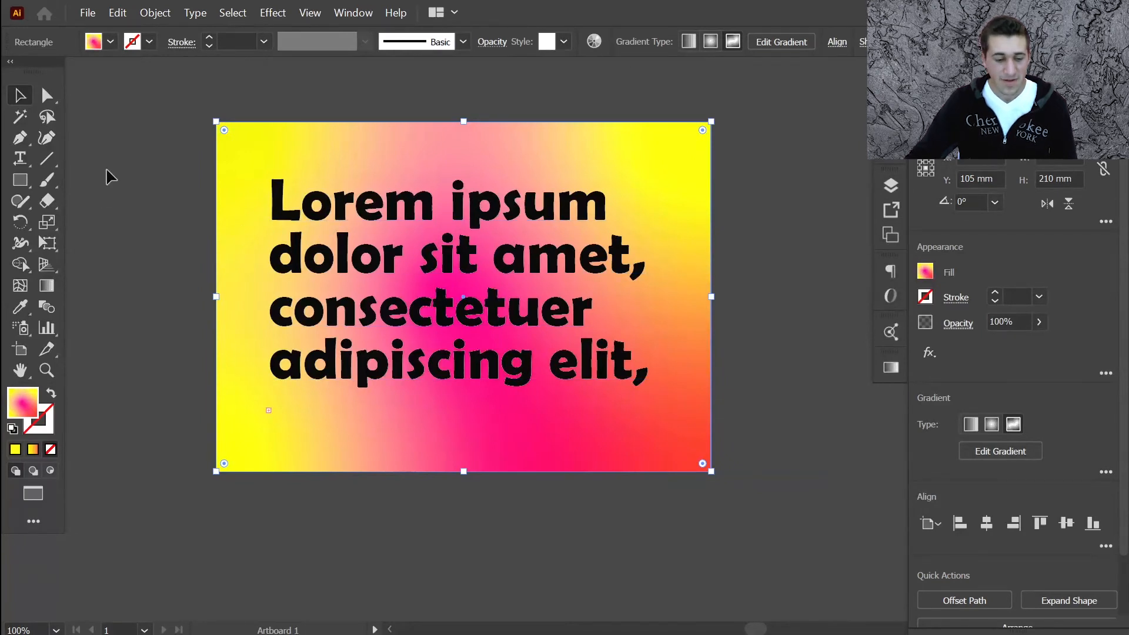
Select the text together with the gradient rectangle and make a clipping mask from them, accepting the complex top object as the mask.
drag(171, 137, 506, 344)
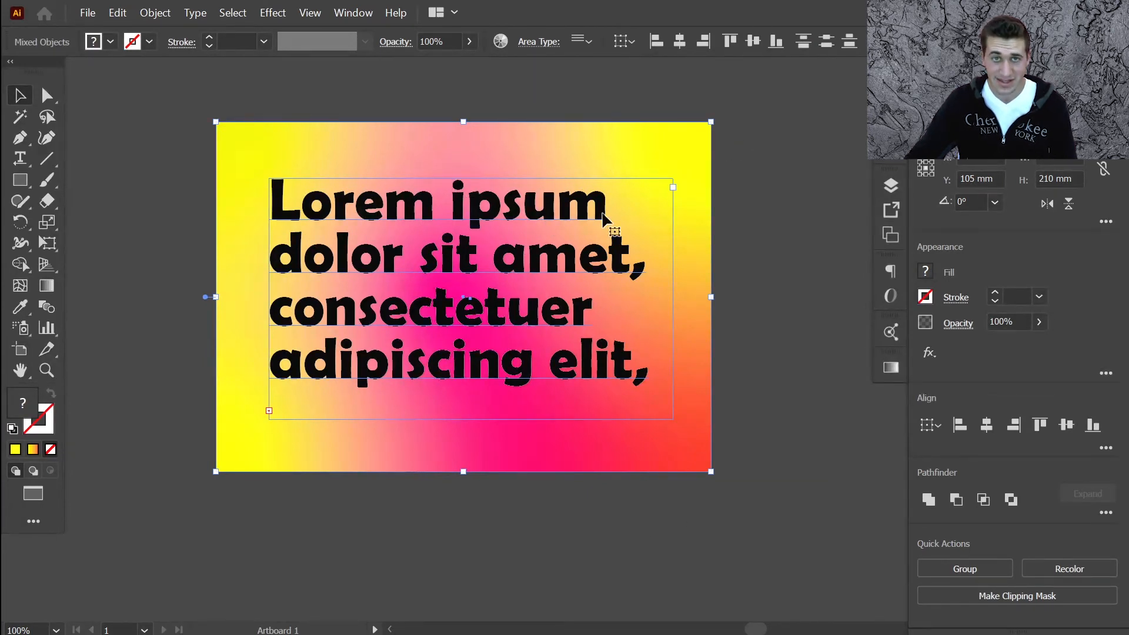
right_click(495, 200)
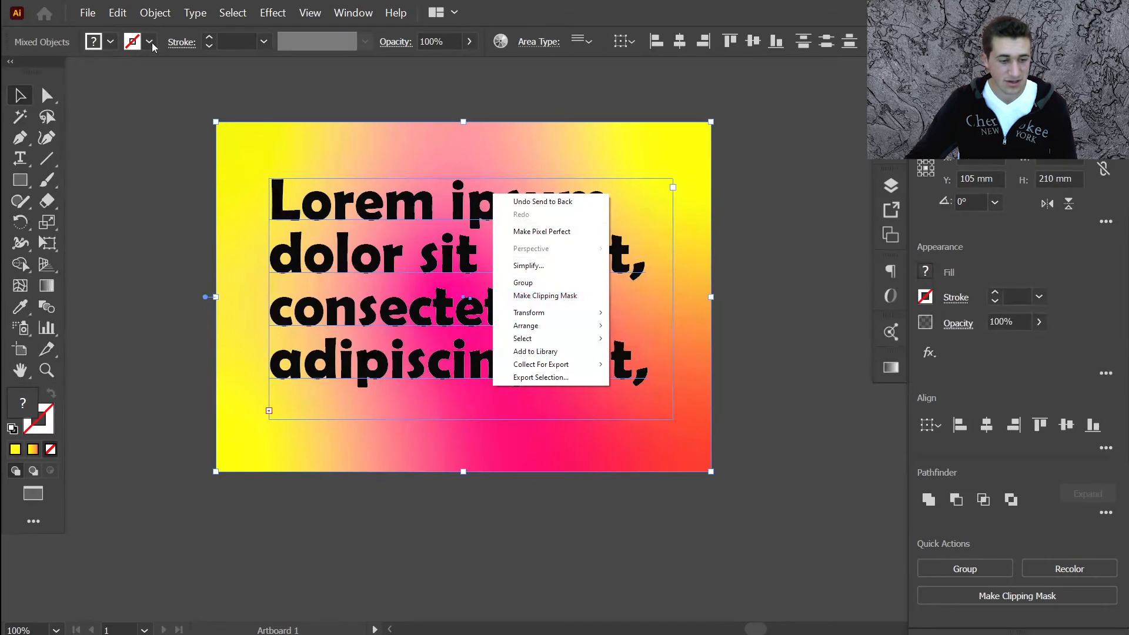
click(155, 13)
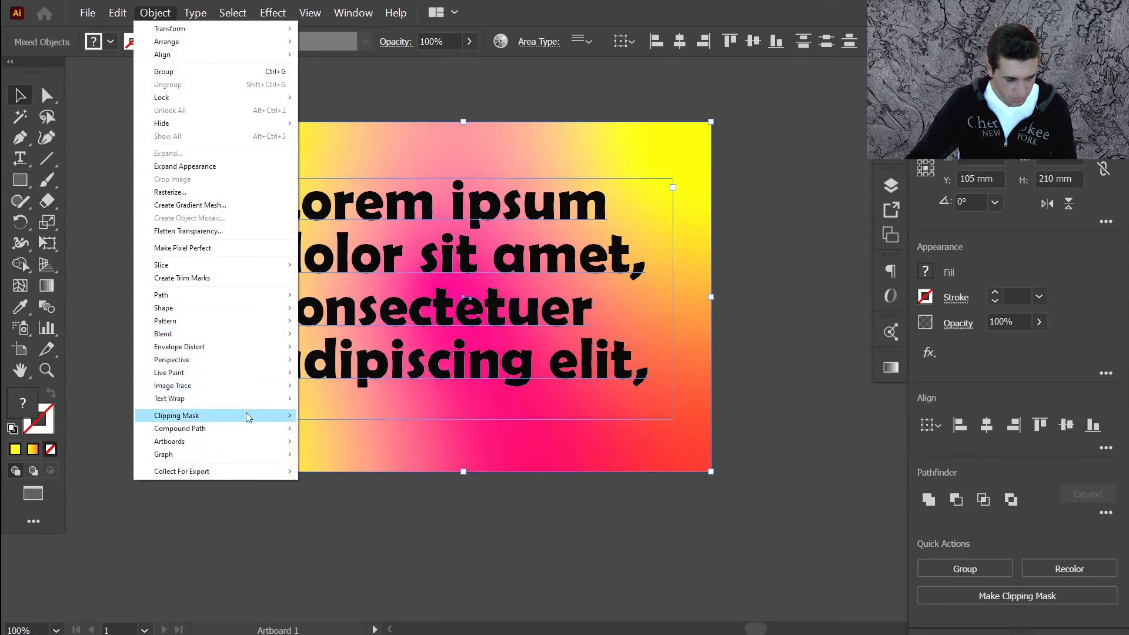
mouse_move(246, 415)
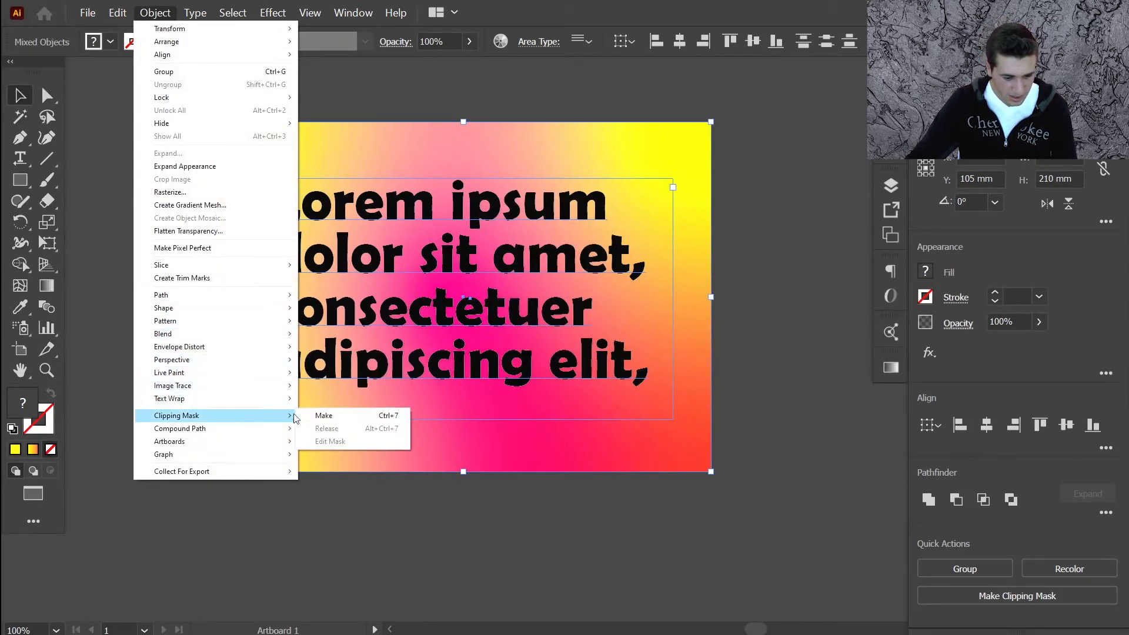
click(365, 418)
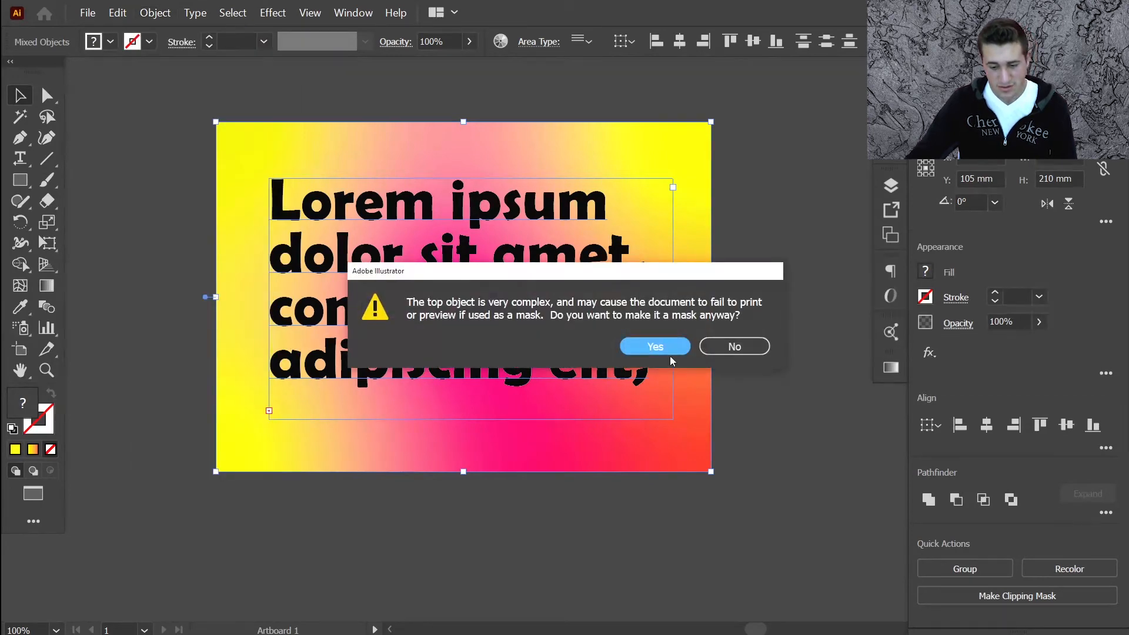
click(659, 349)
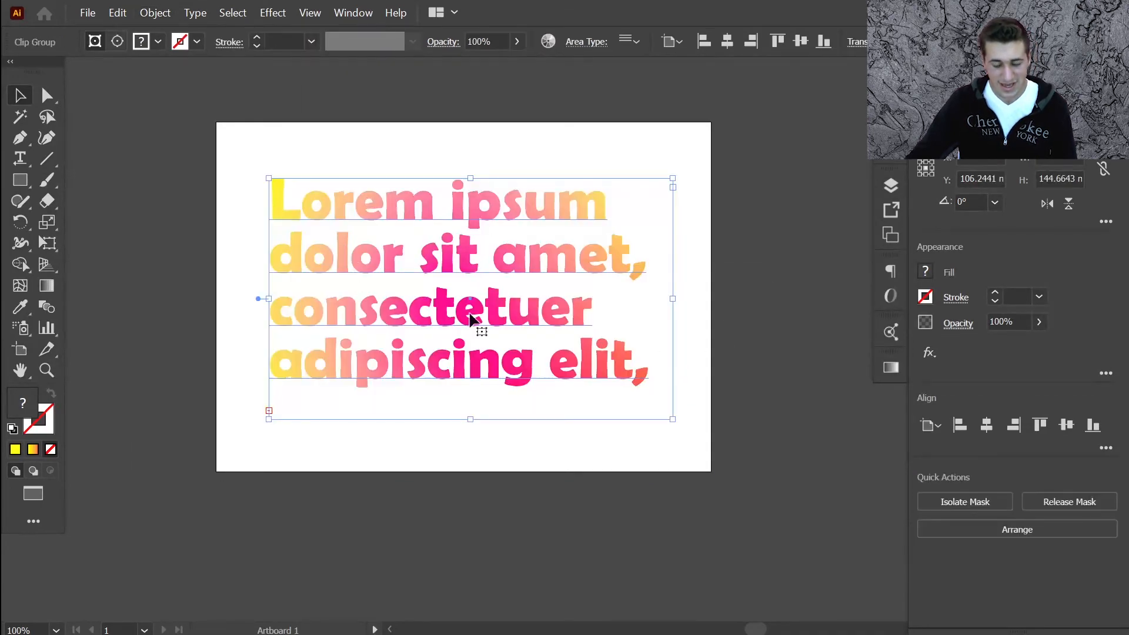
scroll(445, 335, up, 2)
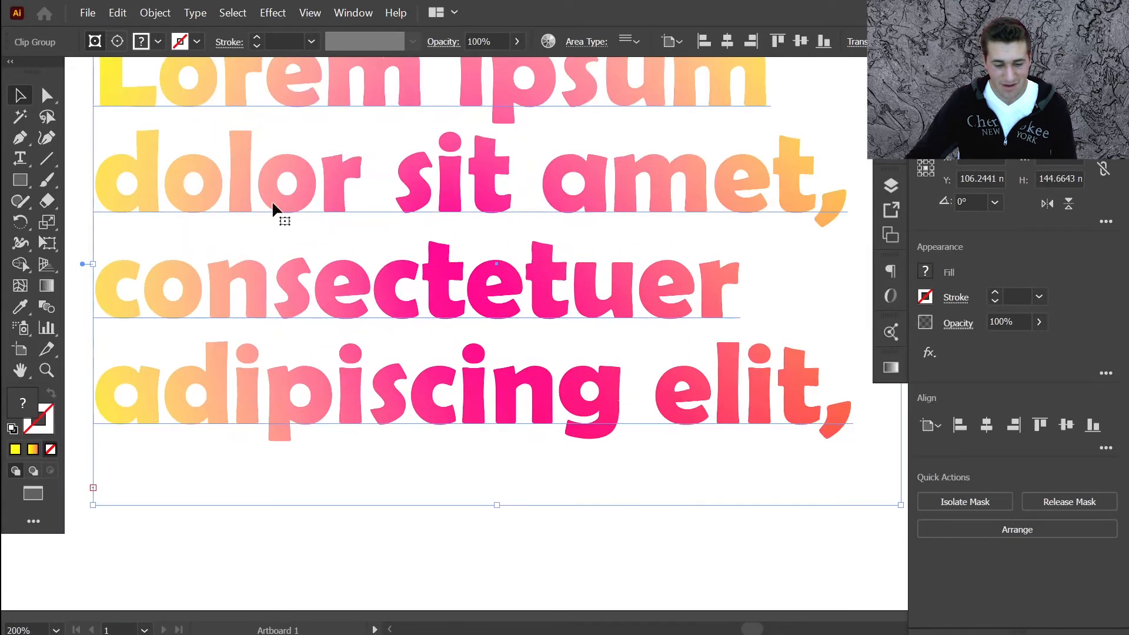
scroll(378, 269, up, 2)
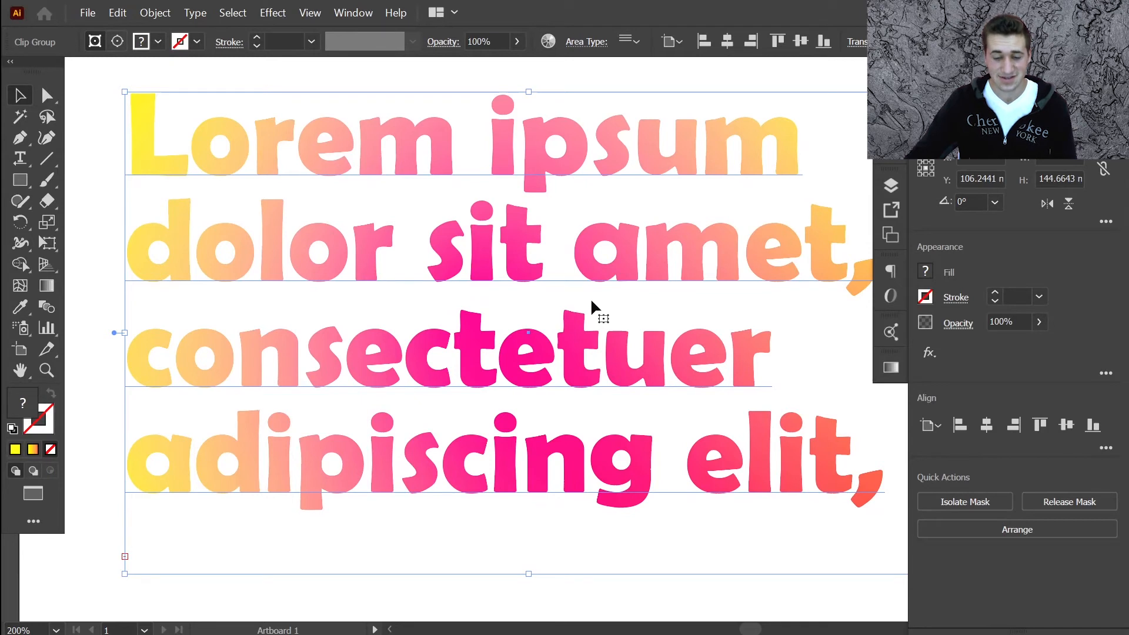
scroll(591, 301, down, 1)
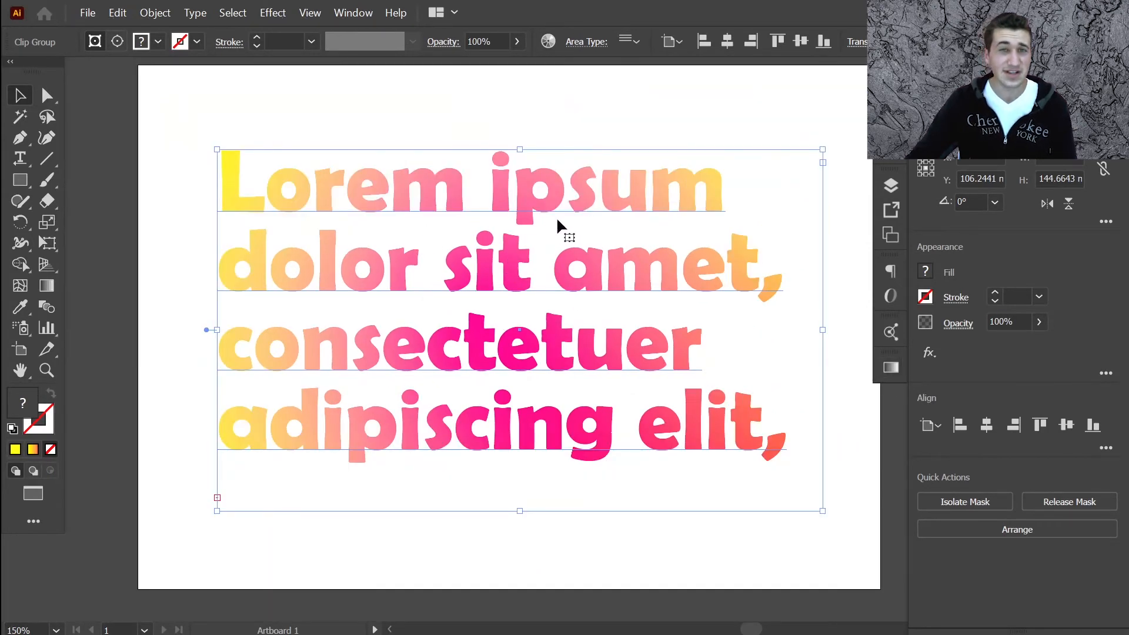
scroll(541, 308, up, 1)
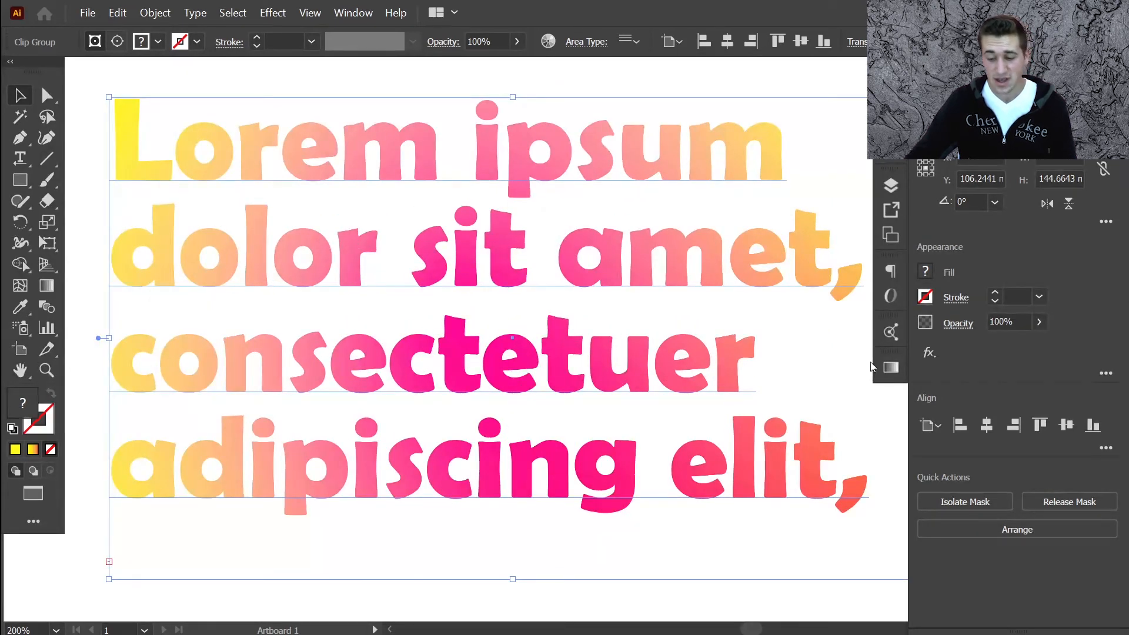
click(894, 368)
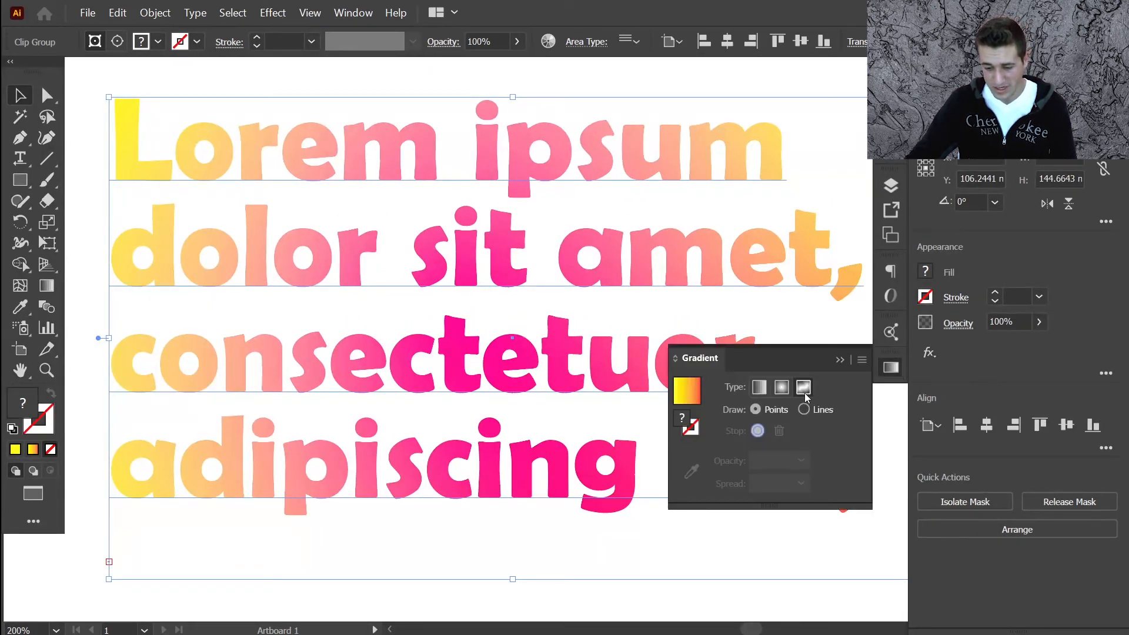
click(841, 360)
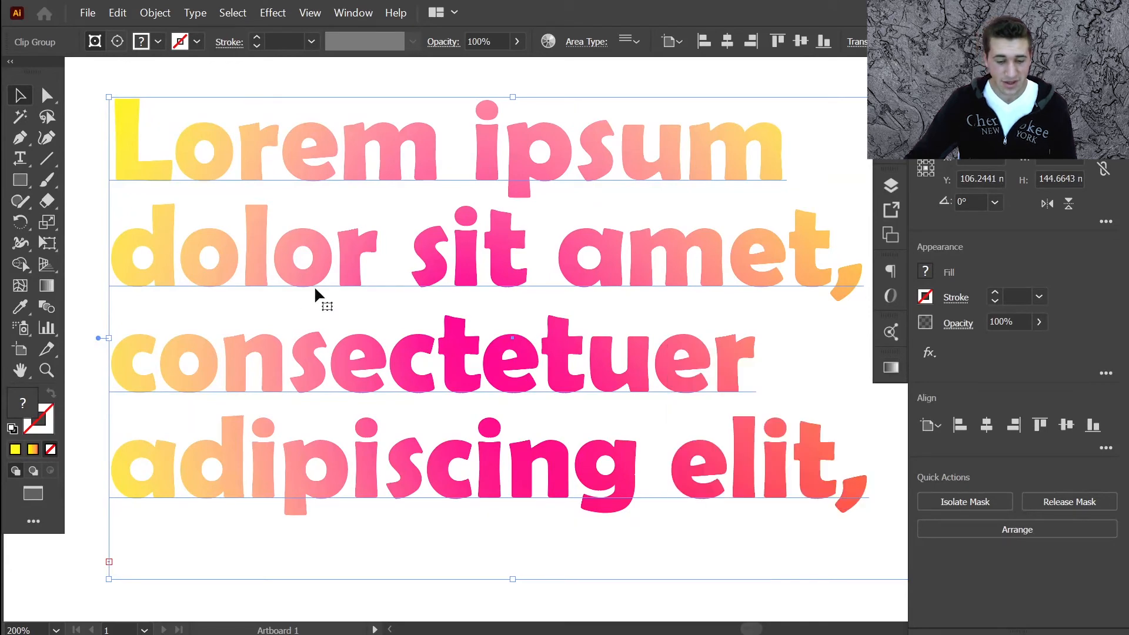
Isolate the clip group, add "klavijbaijbava" directly after "sit" in its live text, and leave text editing and isolation mode.
scroll(545, 302, up, 1)
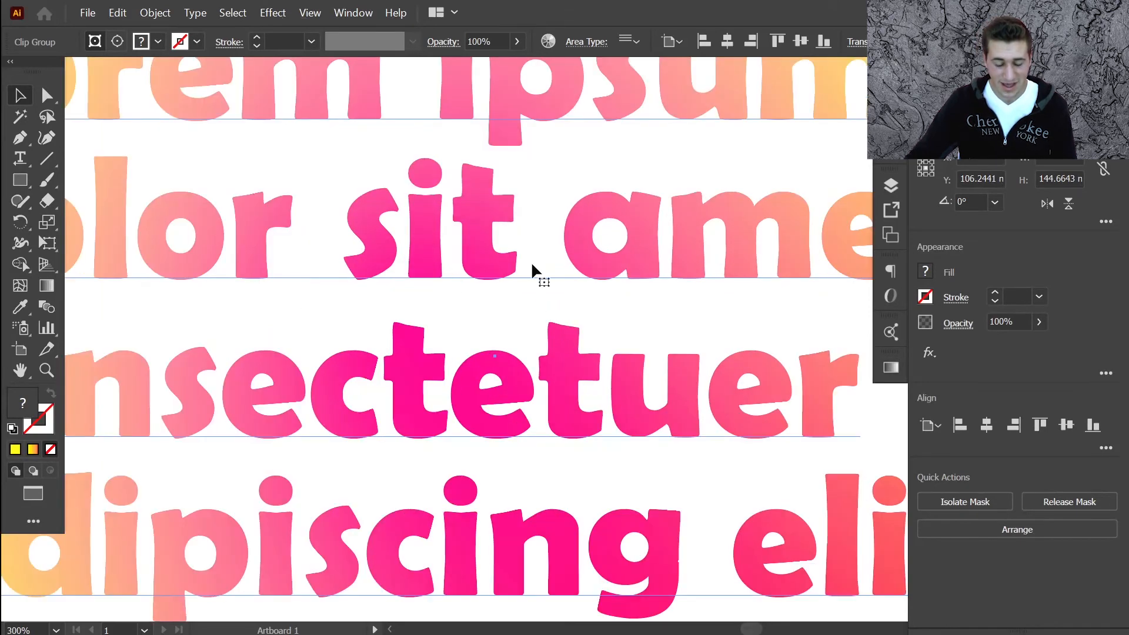
double_click(511, 264)
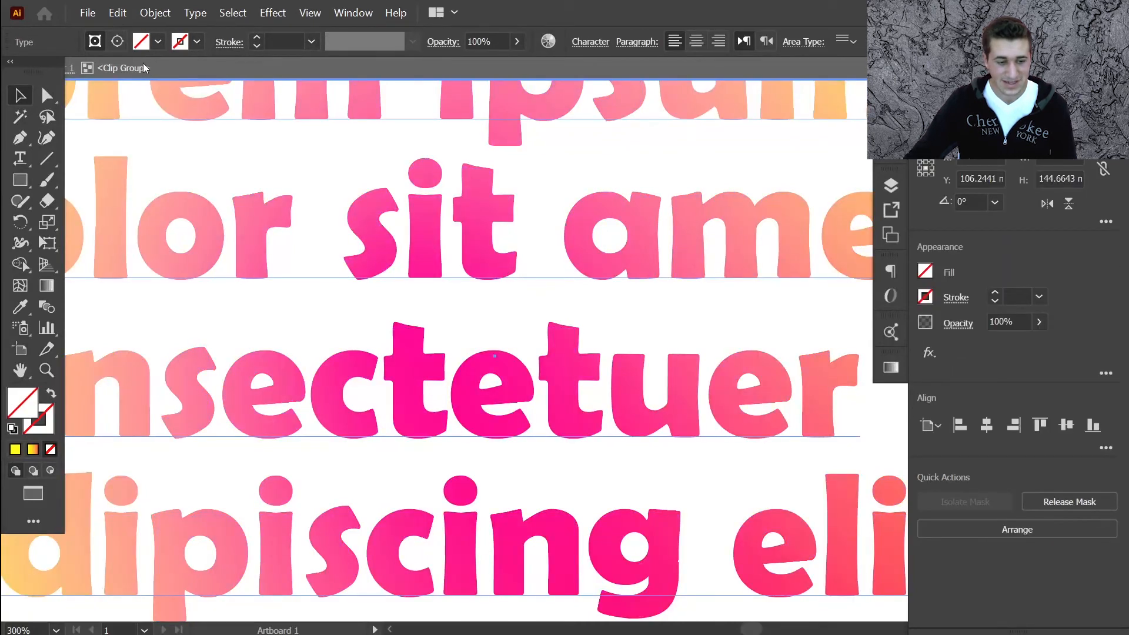
double_click(527, 256)
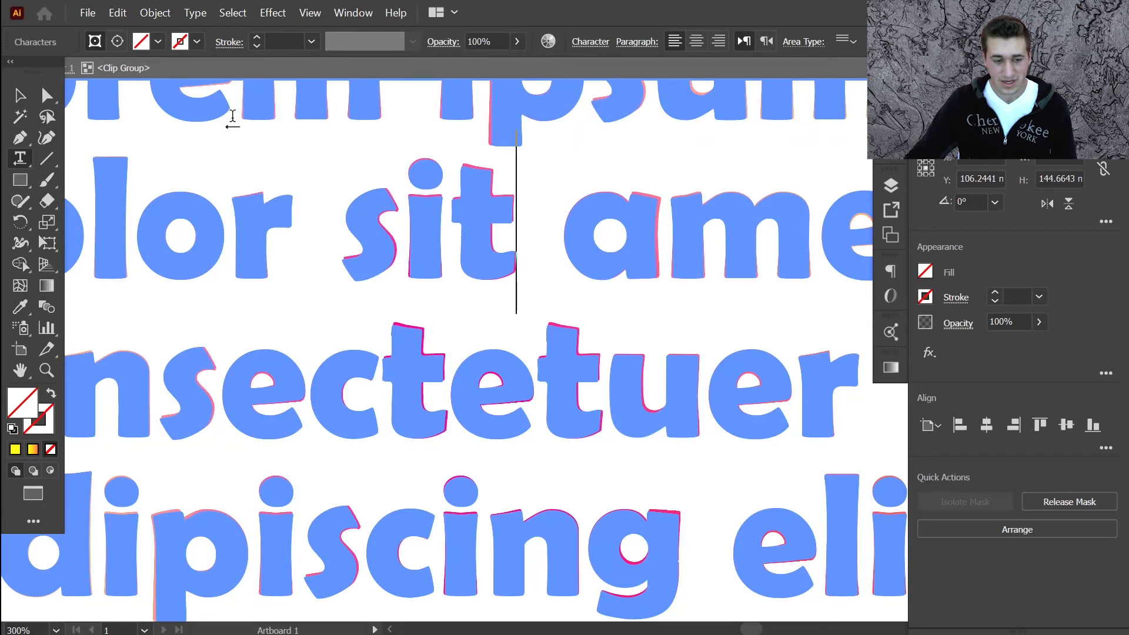
text(k)
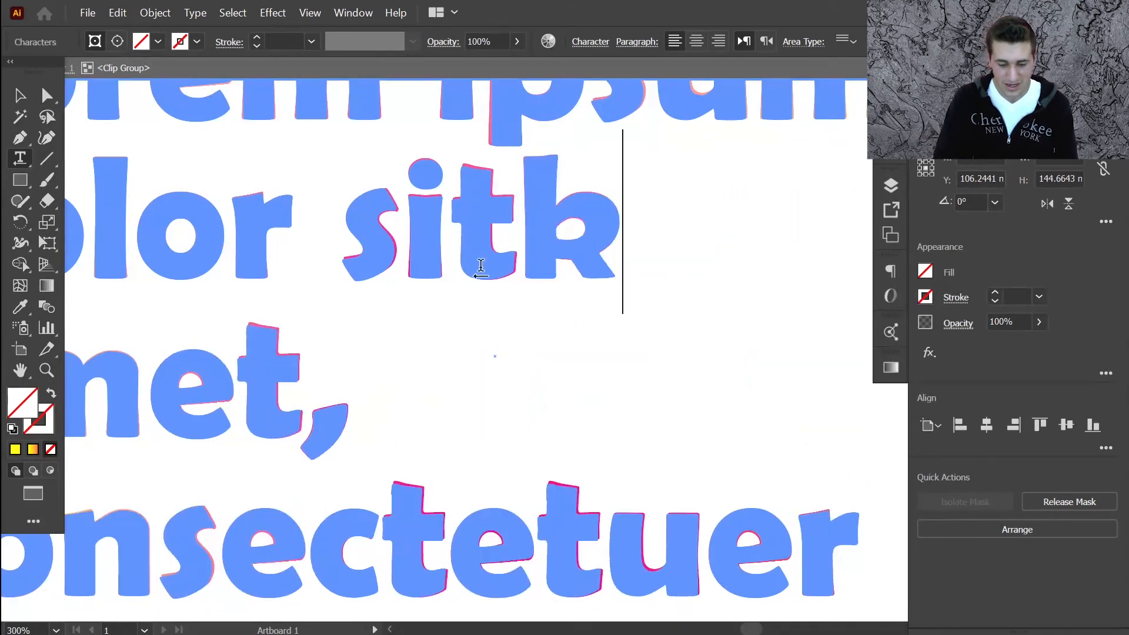
text(lavijbaijbaijb)
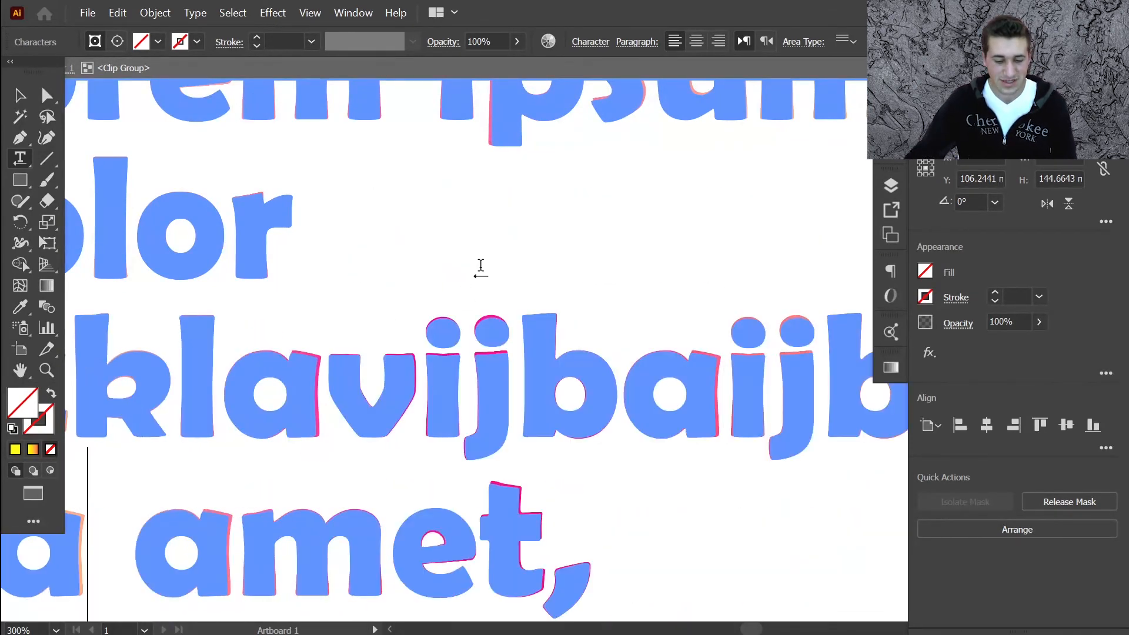
key(Escape)
click(423, 69)
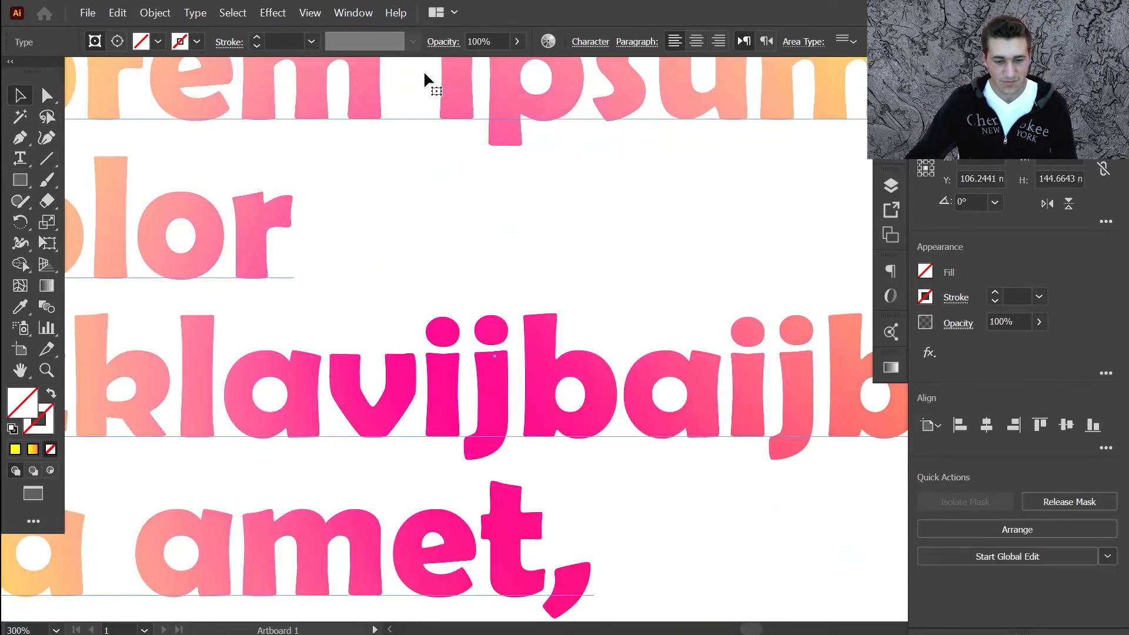
key(ctrl+0)
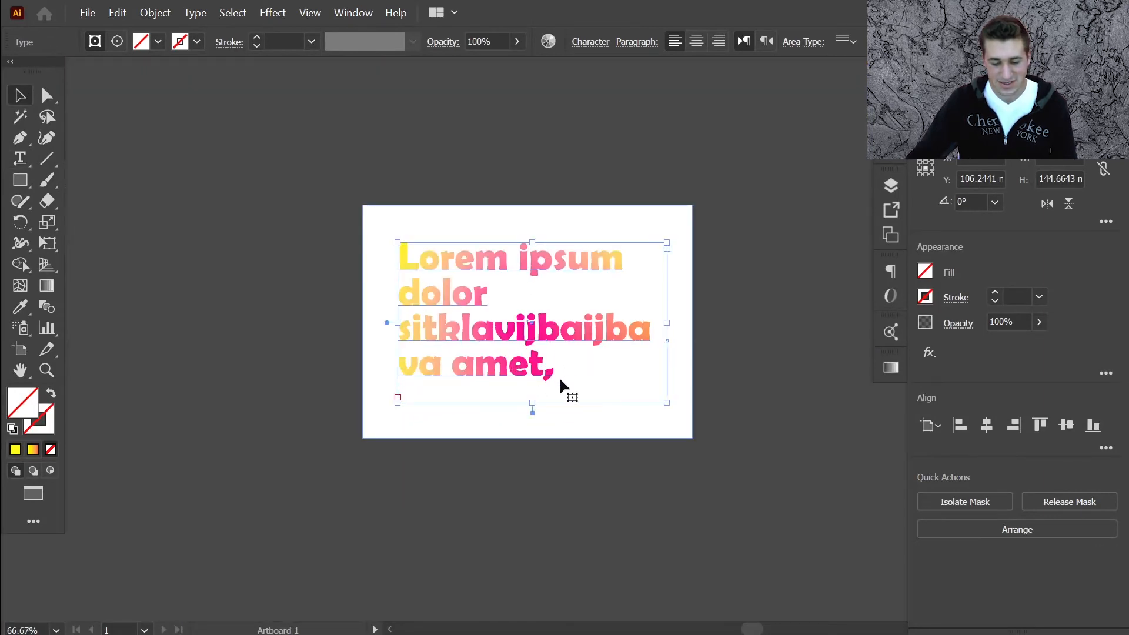
key(ctrl+1)
drag(537, 289, 520, 312)
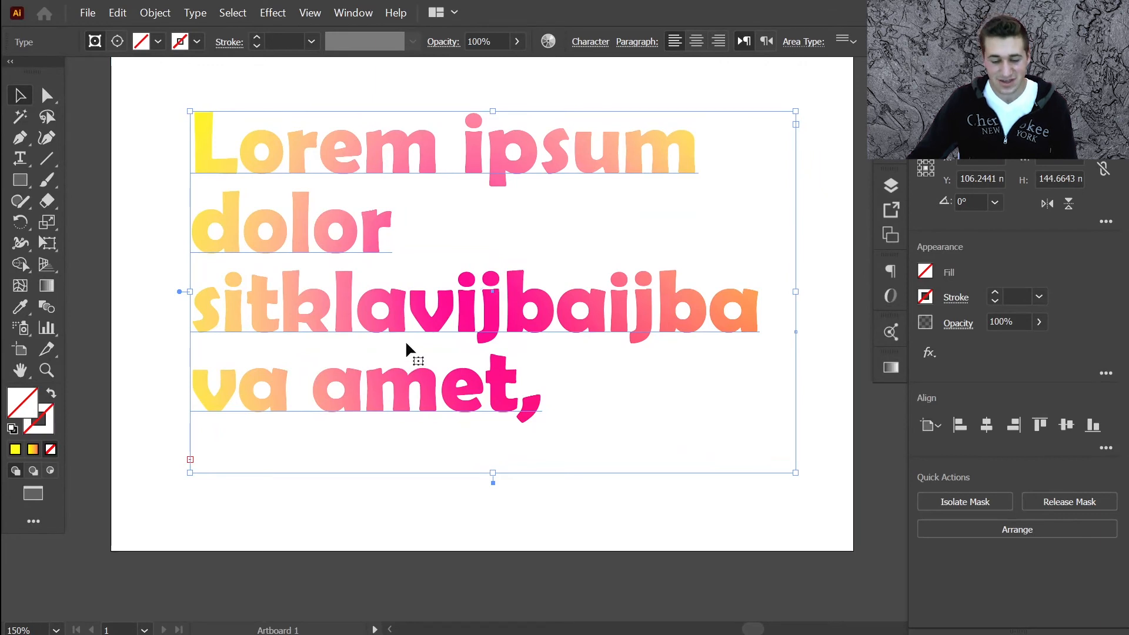
scroll(579, 323, up, 1)
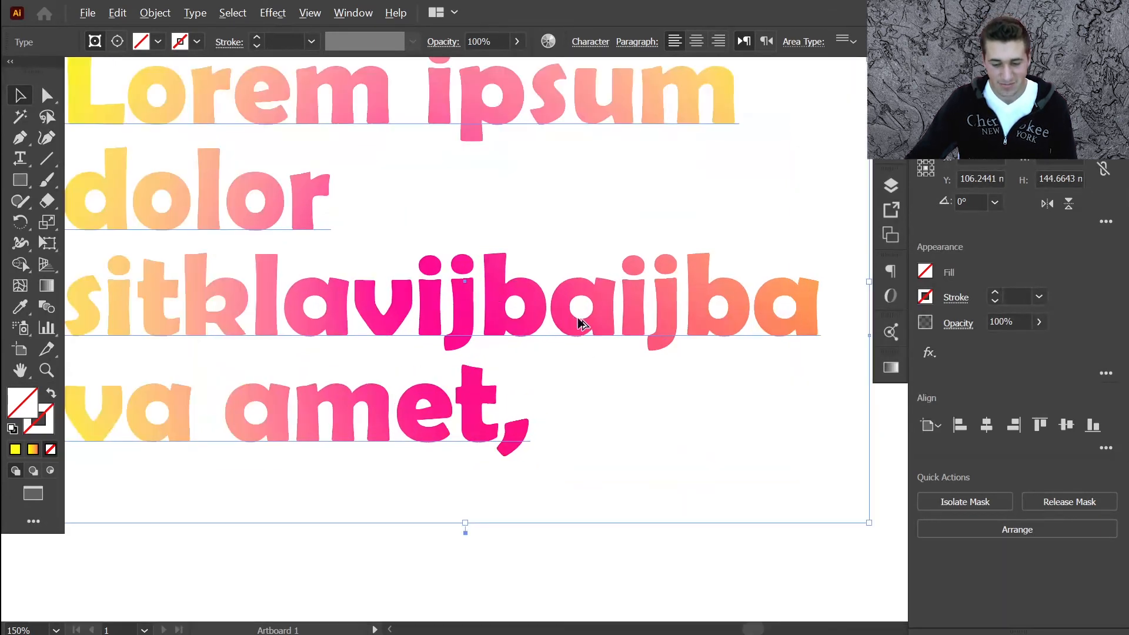
scroll(667, 312, up, 3)
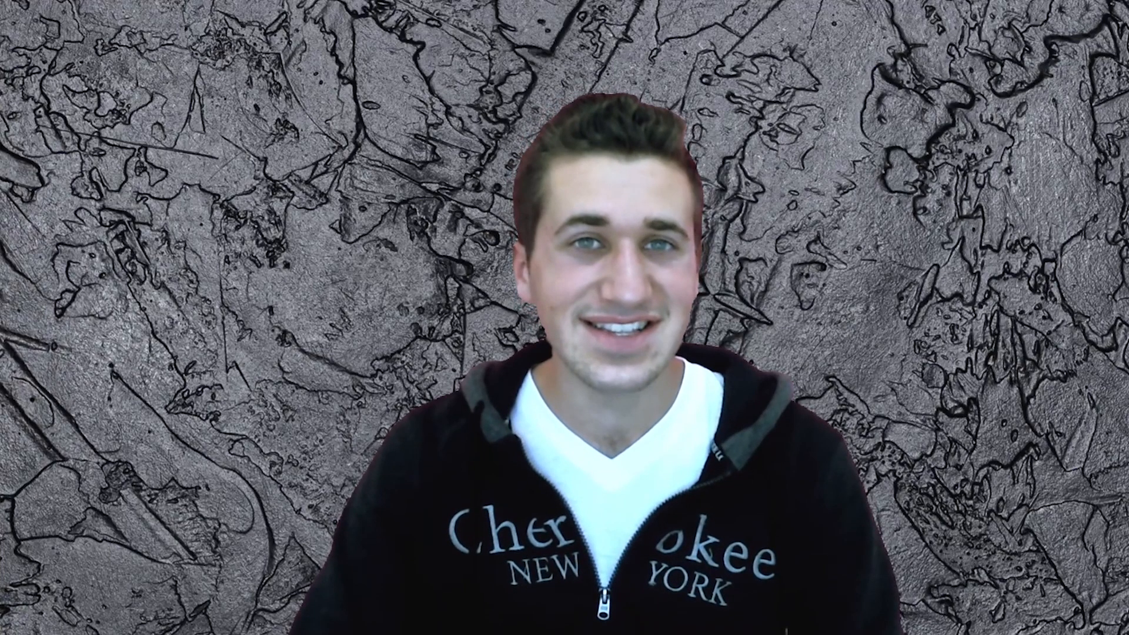